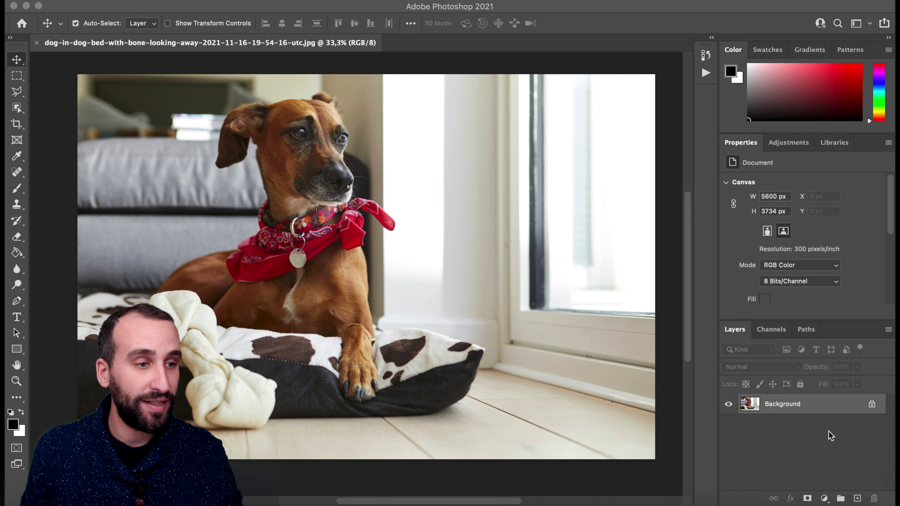
# Step: Add a new layer above the photo and paint black strokes over the dog's drooping ear with a 54 px brush
pyautogui.click(821, 409)
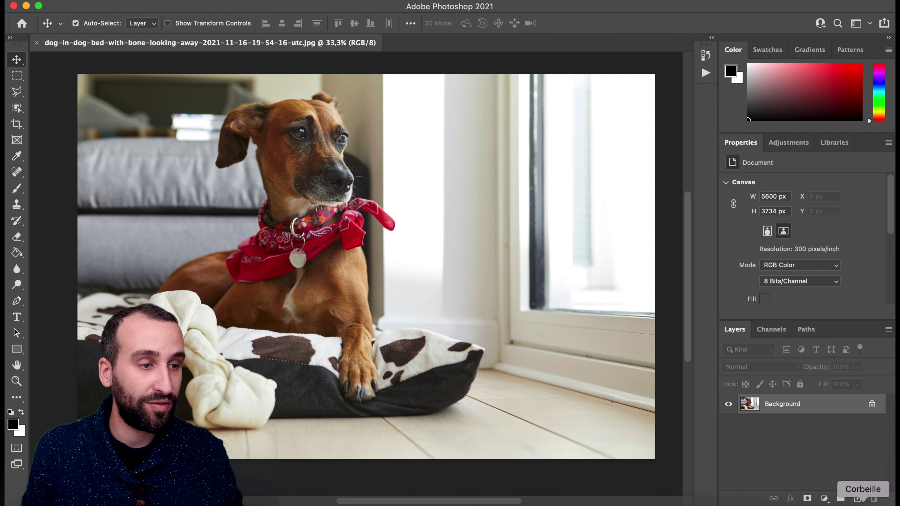
pyautogui.click(858, 499)
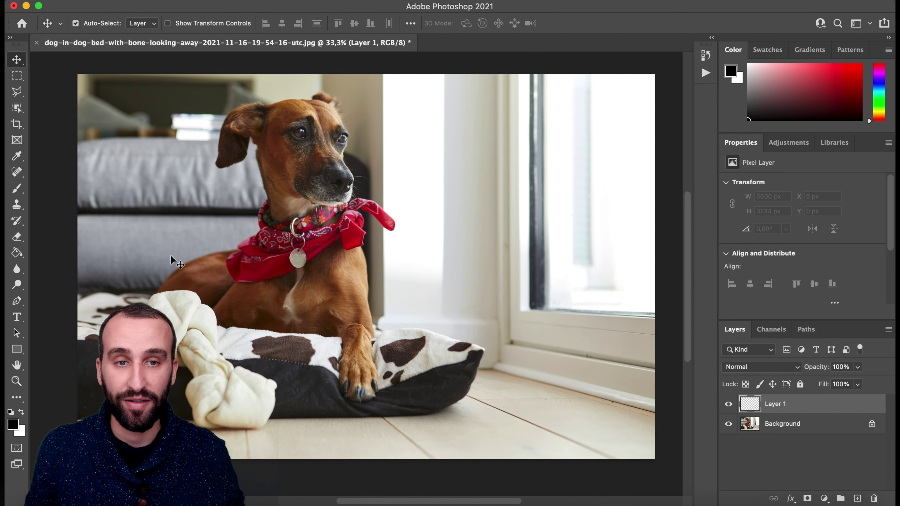
pyautogui.click(23, 191)
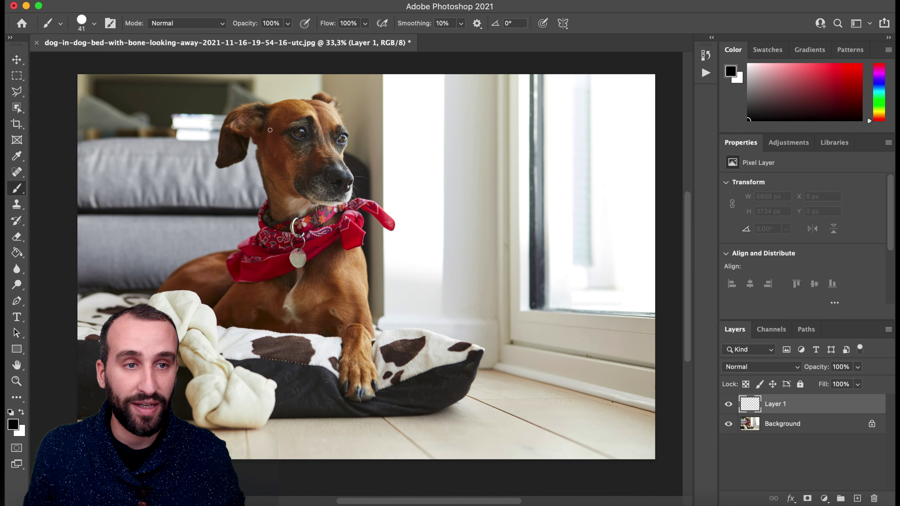
pyautogui.click(96, 24)
pyautogui.moveTo(115, 60)
pyautogui.mouseDown()
pyautogui.moveTo(124, 61)
pyautogui.moveTo(100, 61)
pyautogui.mouseUp()
pyautogui.click(288, 74)
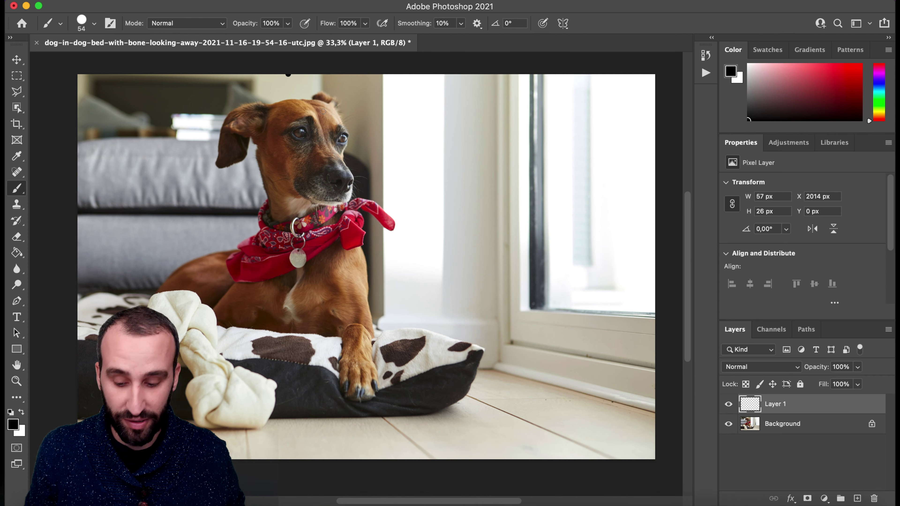
pyautogui.press('super+z')
pyautogui.moveTo(228, 137); pyautogui.dragTo(226, 118)
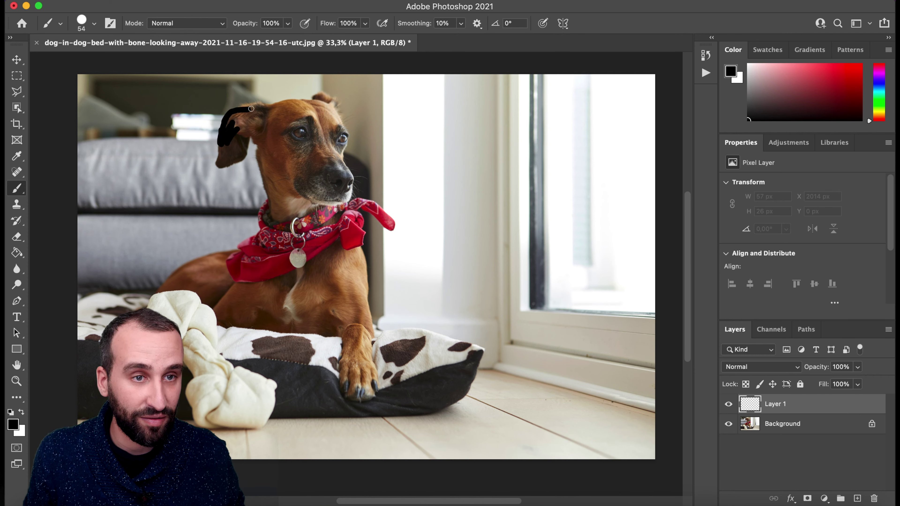
pyautogui.moveTo(276, 107)
pyautogui.mouseDown()
pyautogui.moveTo(287, 104)
pyautogui.moveTo(246, 135)
pyautogui.mouseUp()
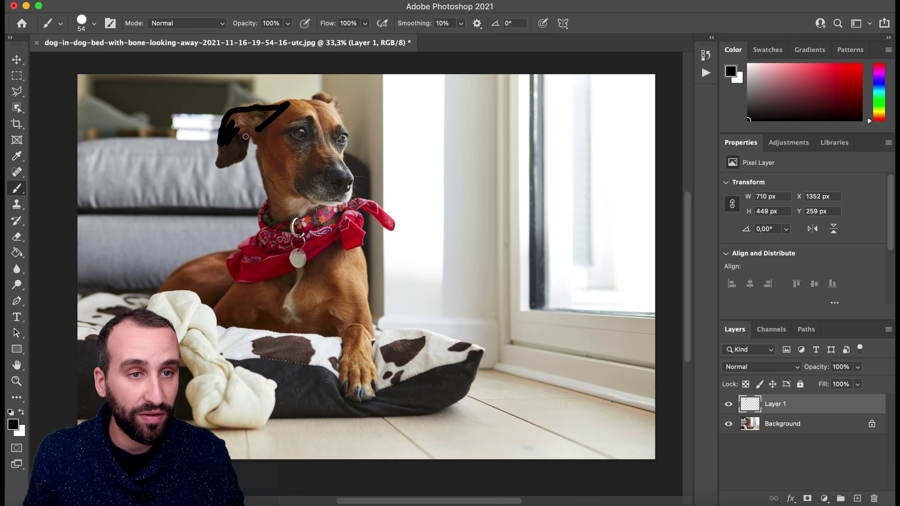
# Step: Play the Blue-Pink action from the Hologram 3 [by Sko4] set on the painted layer
pyautogui.click(431, 5)
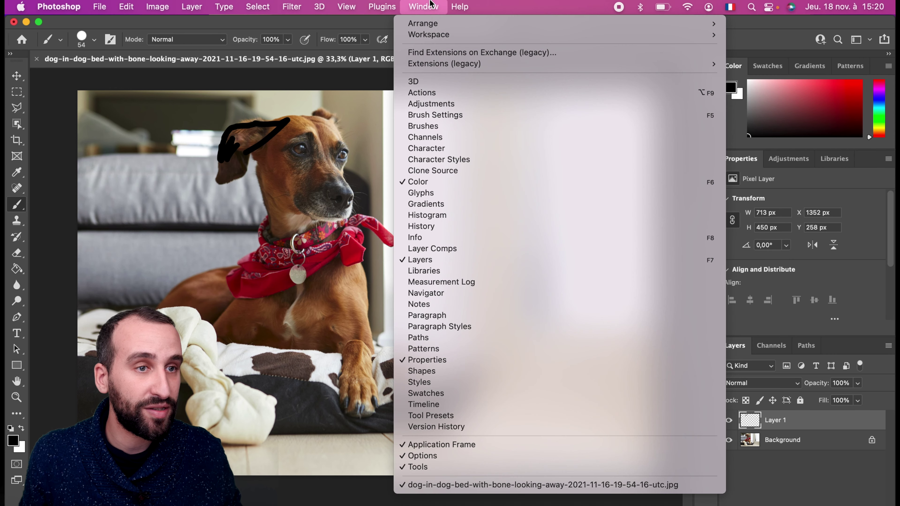
pyautogui.click(423, 93)
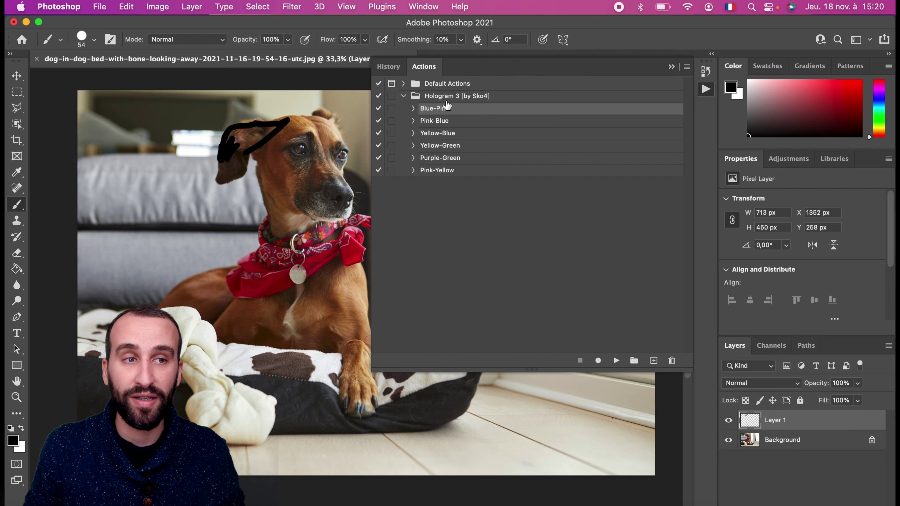
pyautogui.click(458, 121)
pyautogui.click(456, 113)
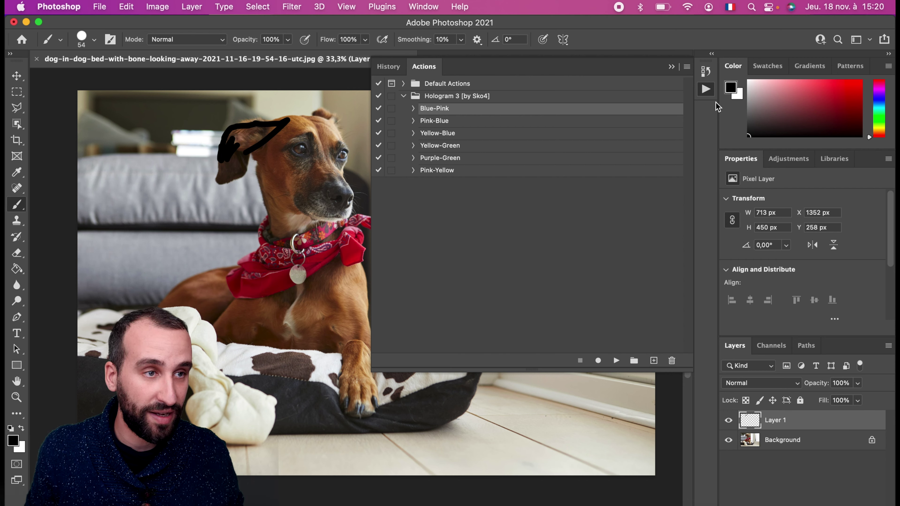
pyautogui.click(670, 67)
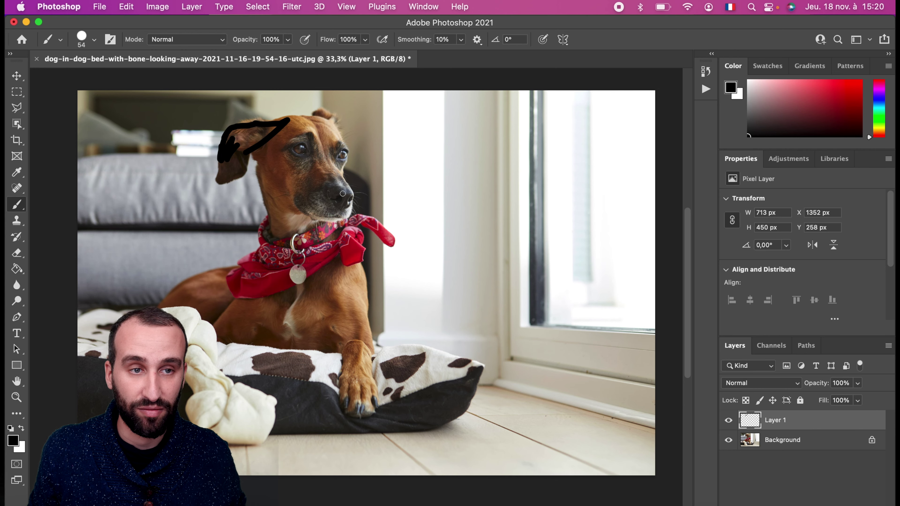
pyautogui.click(432, 6)
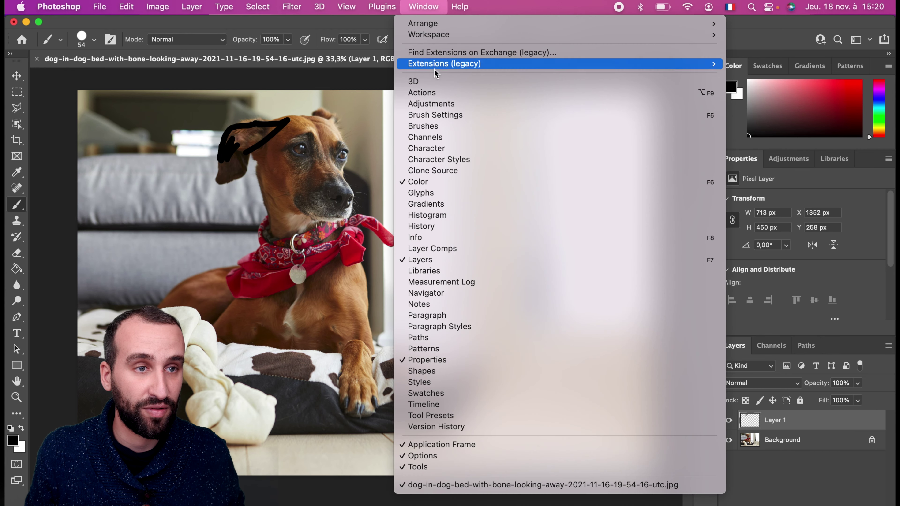
pyautogui.click(432, 90)
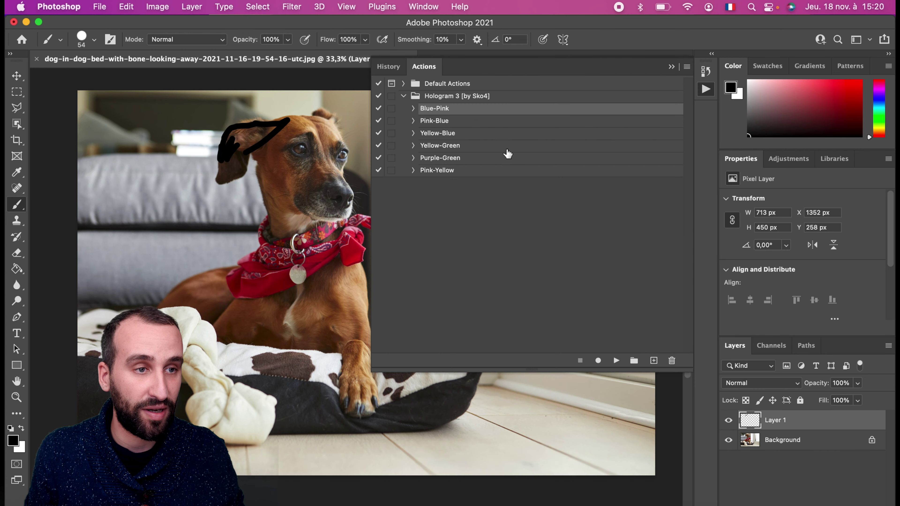
pyautogui.click(617, 360)
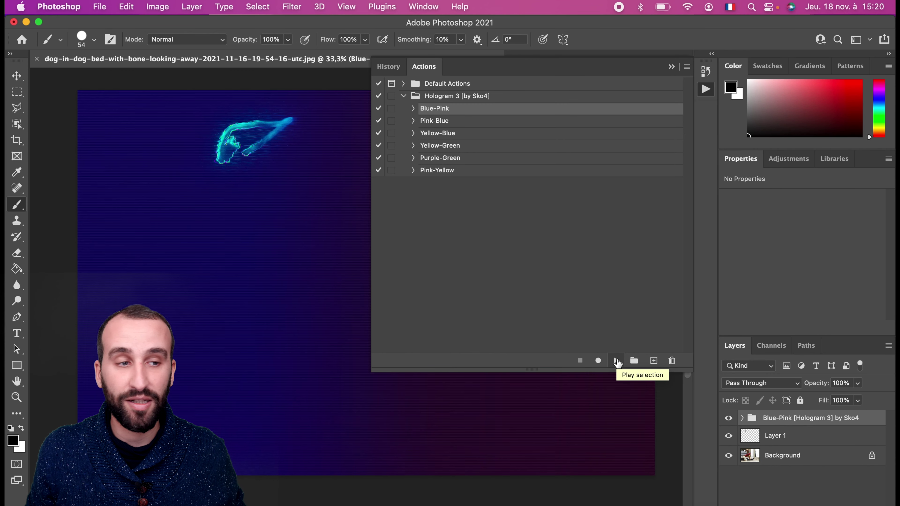
pyautogui.click(671, 67)
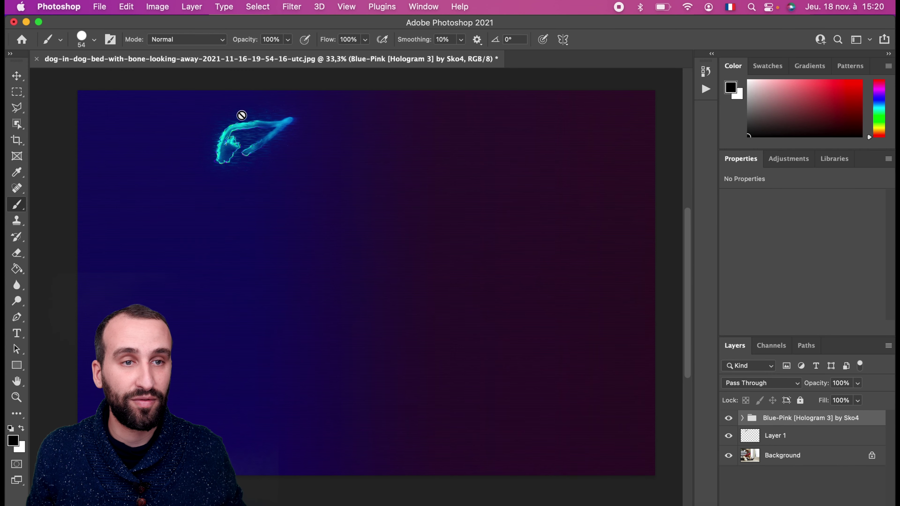
# Step: Hide the Blue-Pink hologram group and the painted Layer 1
pyautogui.scroll(3, 267, 149)
pyautogui.scroll(5, 267, 148)
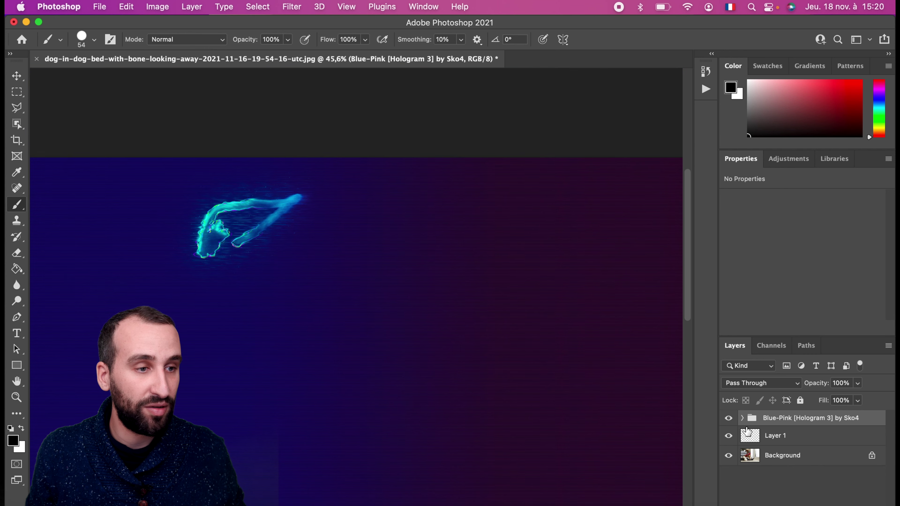
pyautogui.click(728, 418)
pyautogui.click(729, 436)
pyautogui.click(729, 436)
pyautogui.click(729, 436)
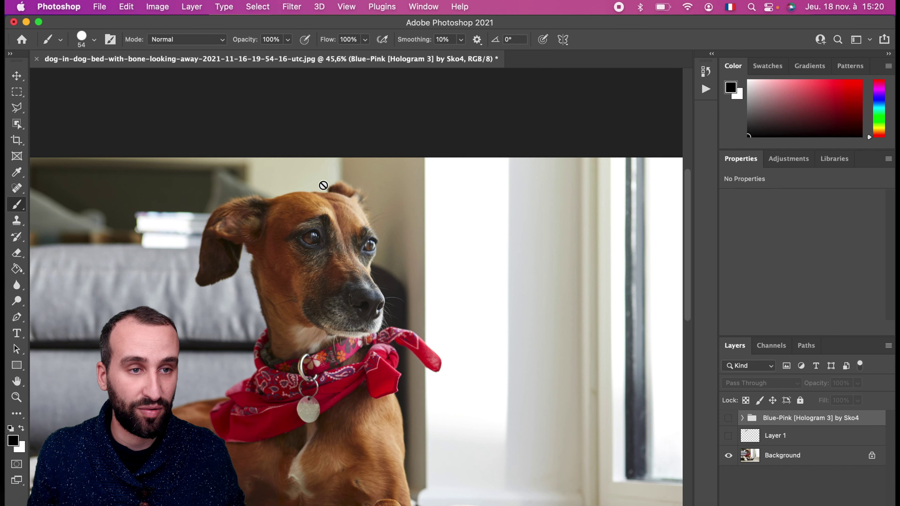
# Step: Delete the hidden Blue-Pink hologram group with its contents and the painted Layer 1
pyautogui.scroll(-2, 375, 326)
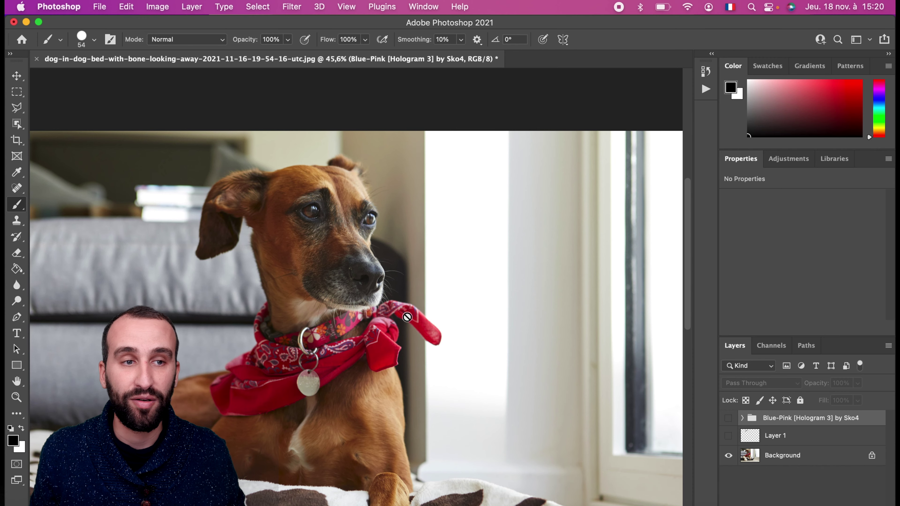
pyautogui.hscroll(-2, 412, 446)
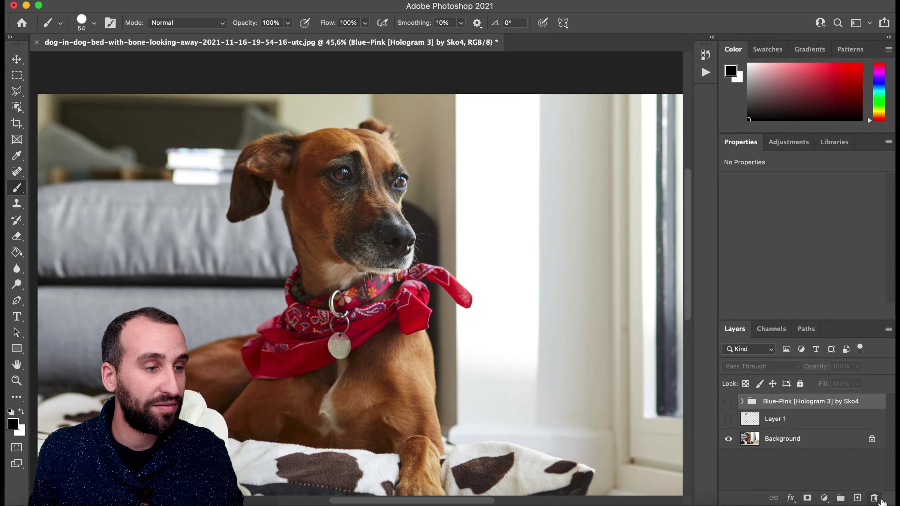
pyautogui.click(874, 497)
pyautogui.press('Return')
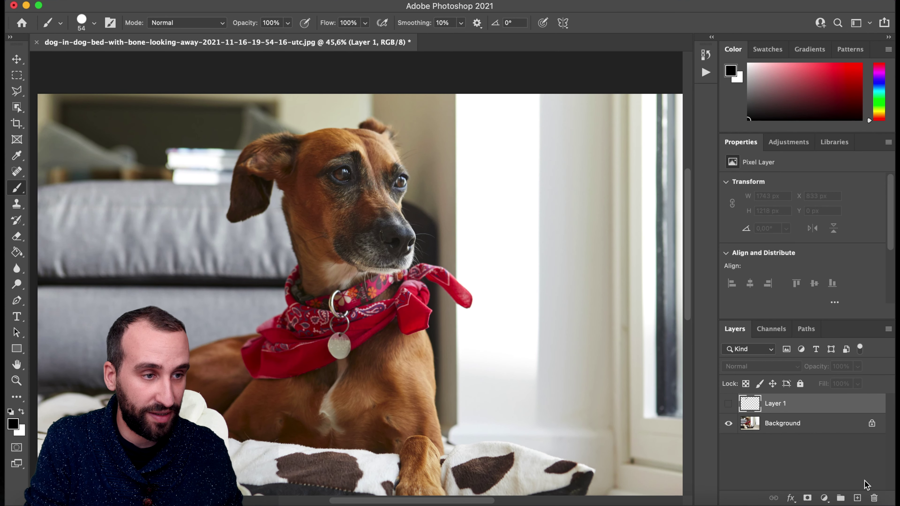
pyautogui.click(825, 404)
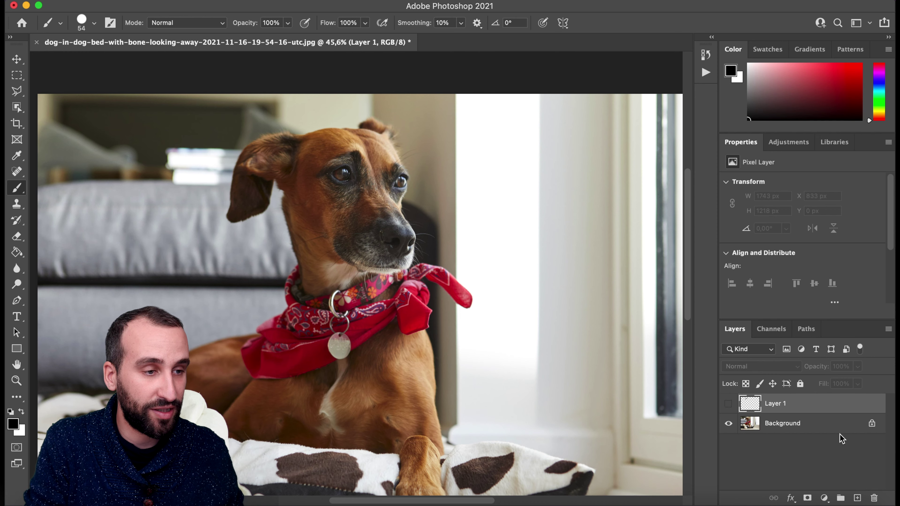
pyautogui.click(873, 497)
pyautogui.press('Return')
# Step: Duplicate the Background layer as Background copy in the same document
pyautogui.rightClick(794, 416)
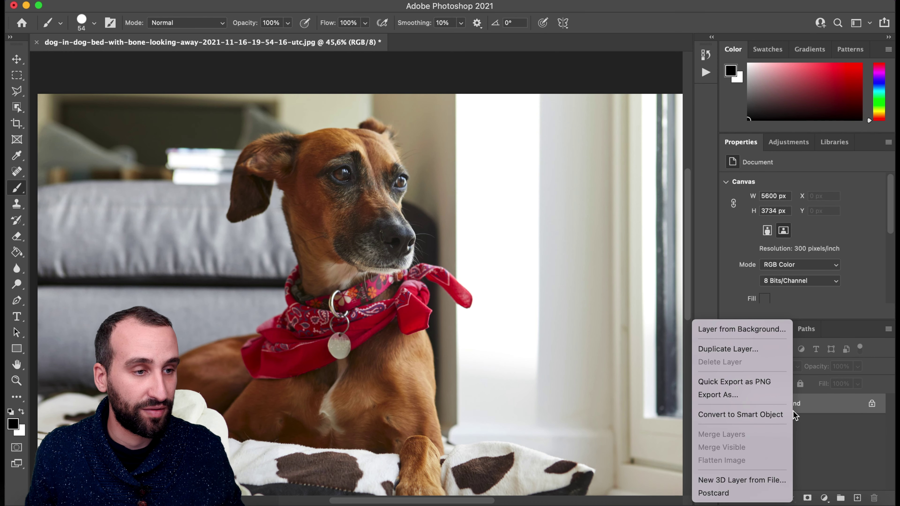
pyautogui.click(764, 350)
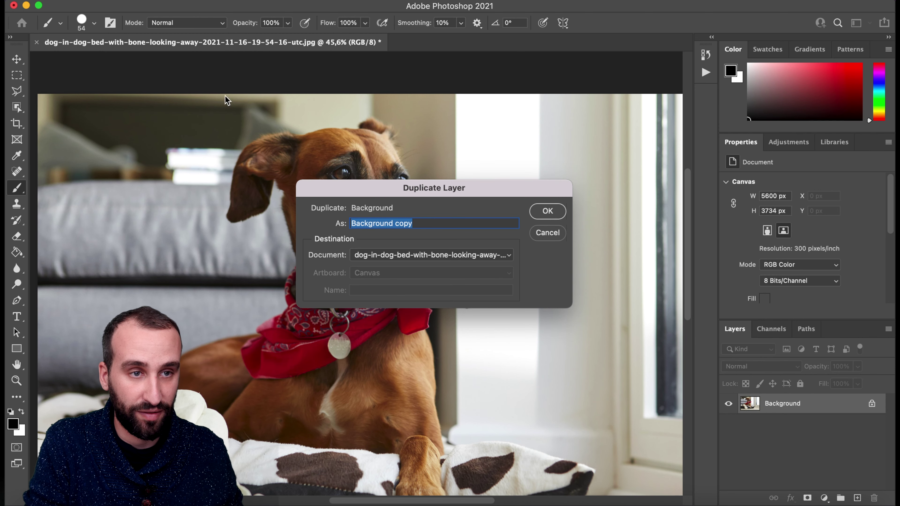
pyautogui.scroll(-5, 496, 321)
pyautogui.press('Return')
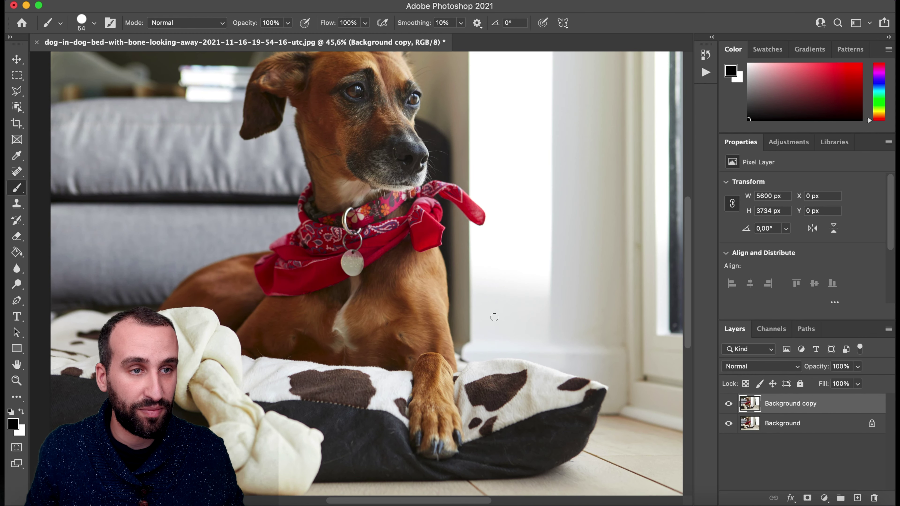
# Step: Cut out the dog on the Background copy with Select and Mask, using Select Subject and applying the result as a layer mask
pyautogui.scroll(3, 405, 316)
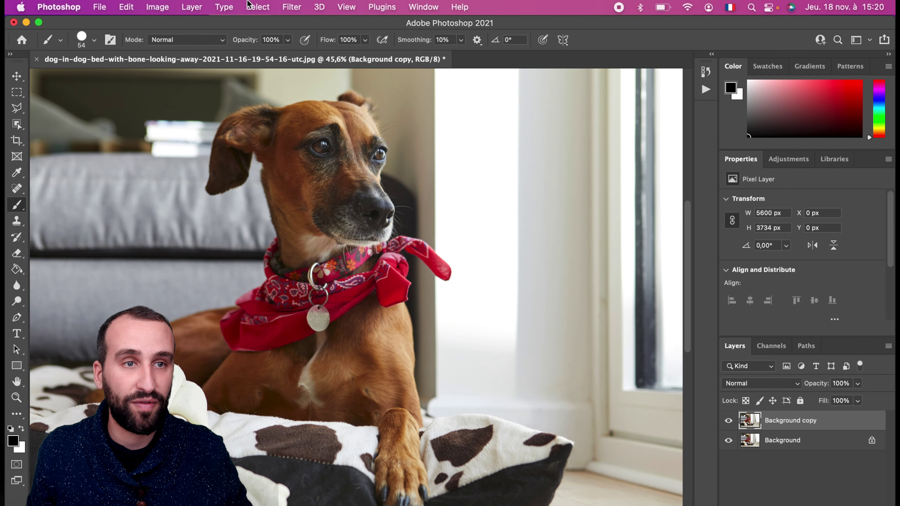
pyautogui.click(250, 5)
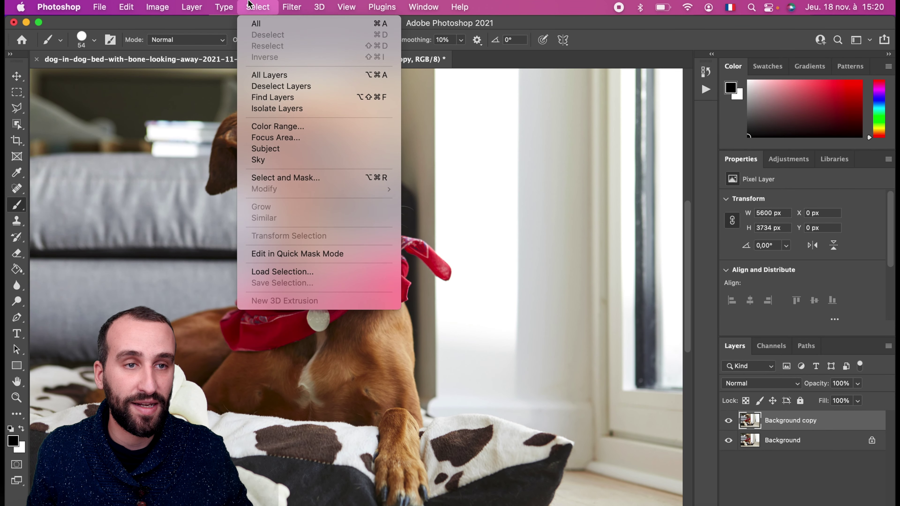
pyautogui.click(273, 181)
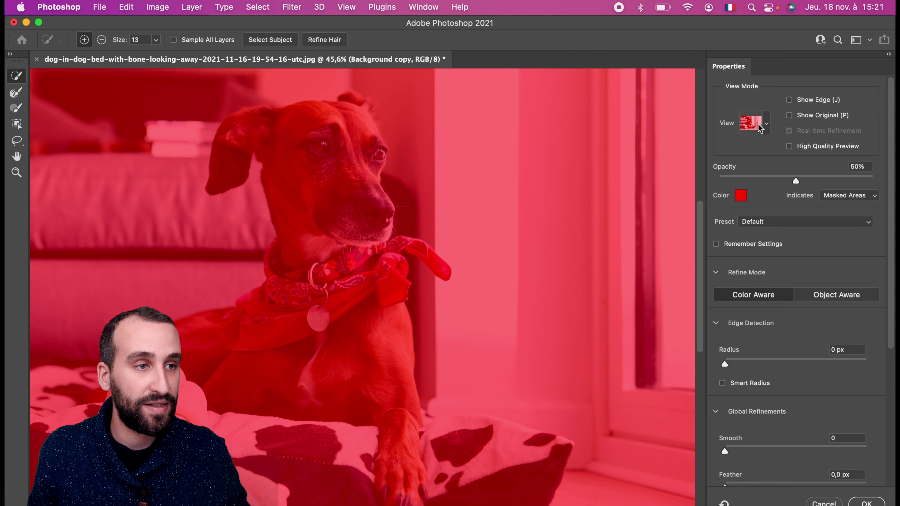
pyautogui.click(758, 124)
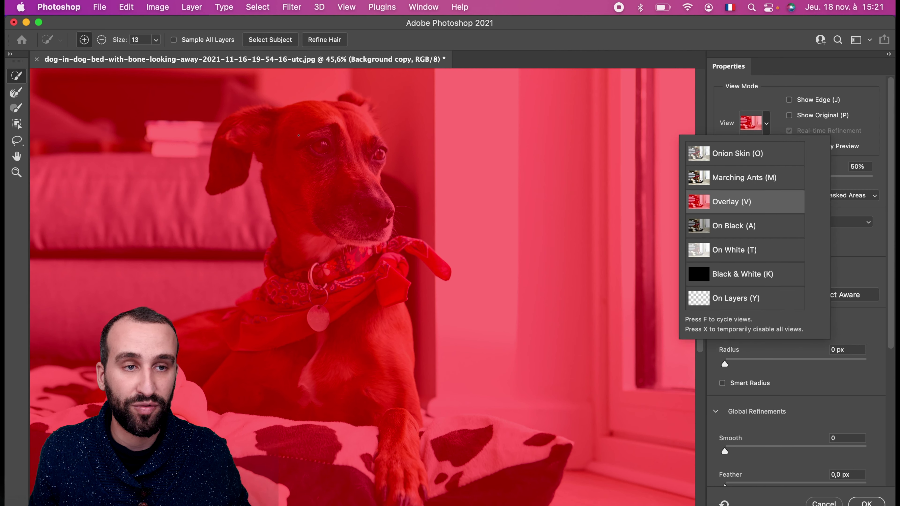
pyautogui.click(279, 43)
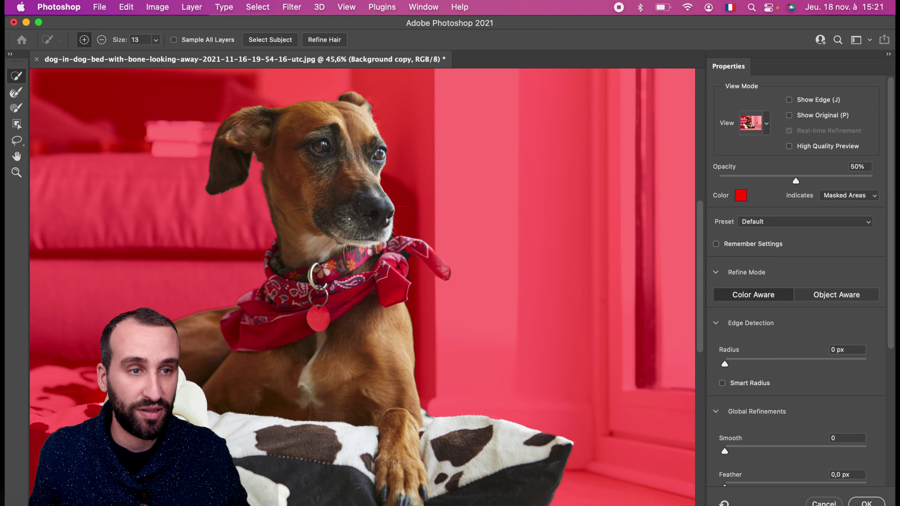
pyautogui.scroll(-5, 349, 218)
pyautogui.scroll(5, 489, 385)
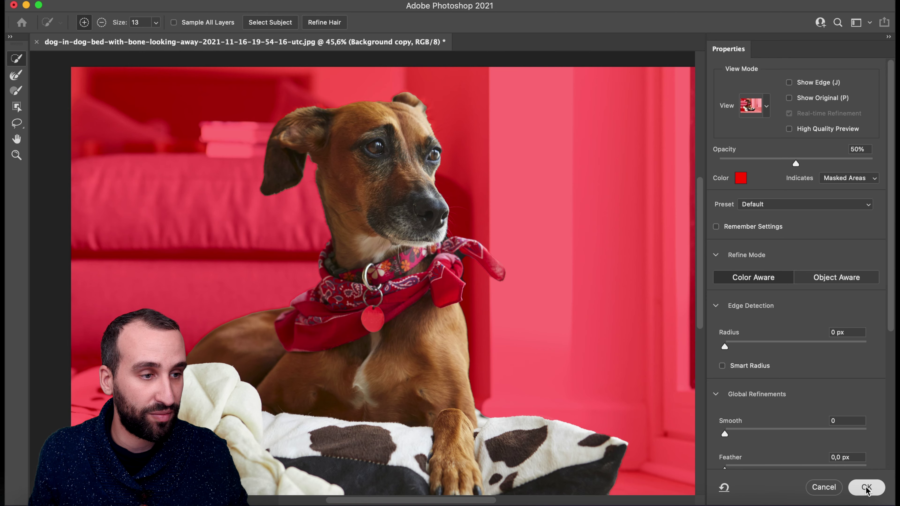
pyautogui.click(866, 502)
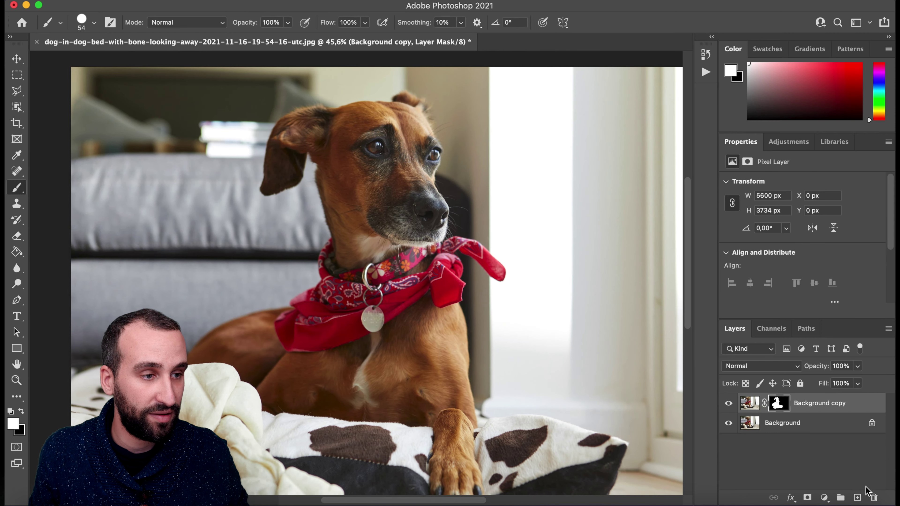
# Step: Toggle the Background layer's visibility to examine the edges and gaps of the masked dog cutout
pyautogui.click(728, 423)
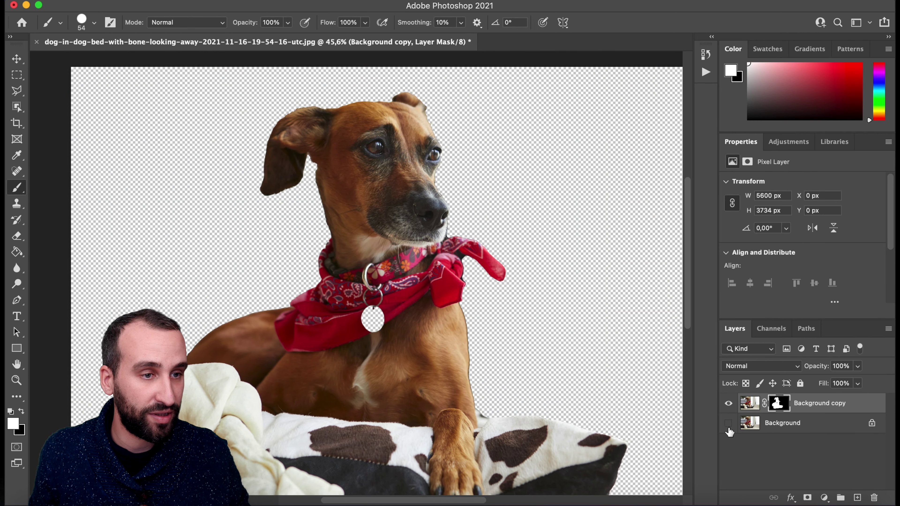
pyautogui.click(728, 423)
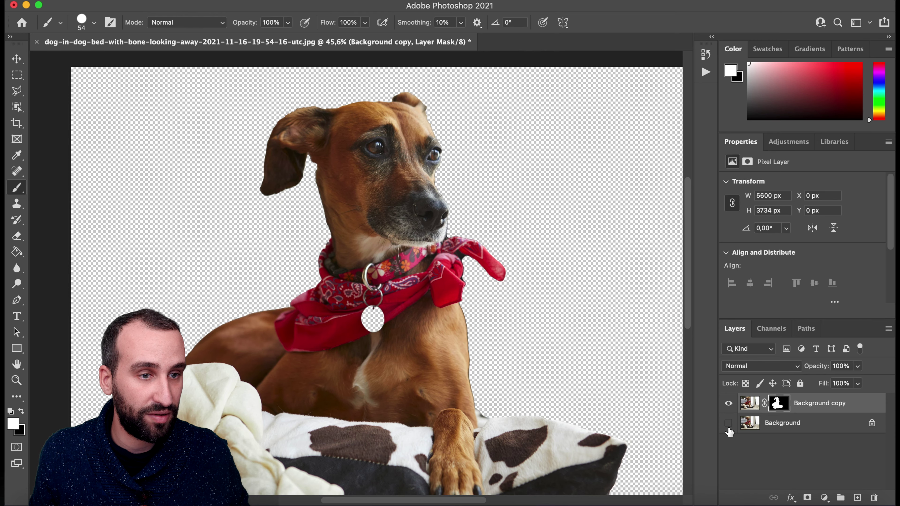
pyautogui.click(728, 424)
pyautogui.click(729, 424)
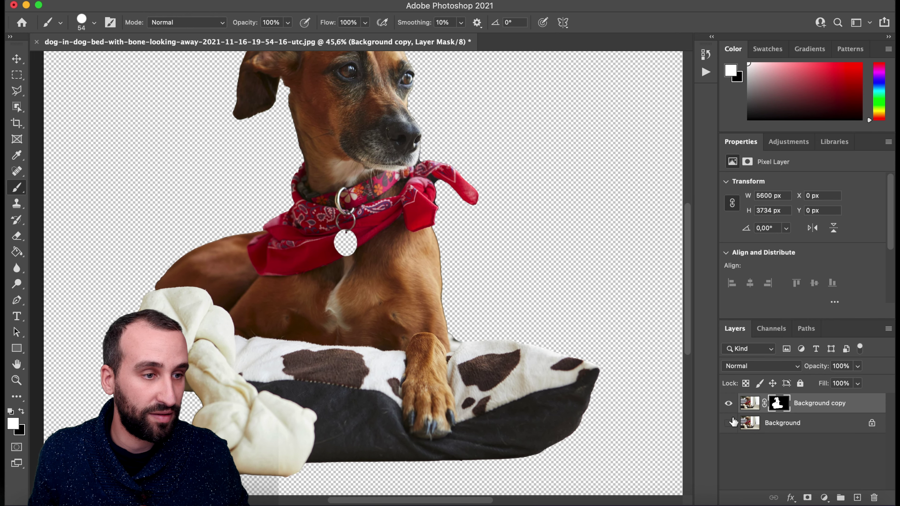
pyautogui.click(728, 424)
pyautogui.scroll(-5, 649, 362)
pyautogui.hscroll(2, 524, 326)
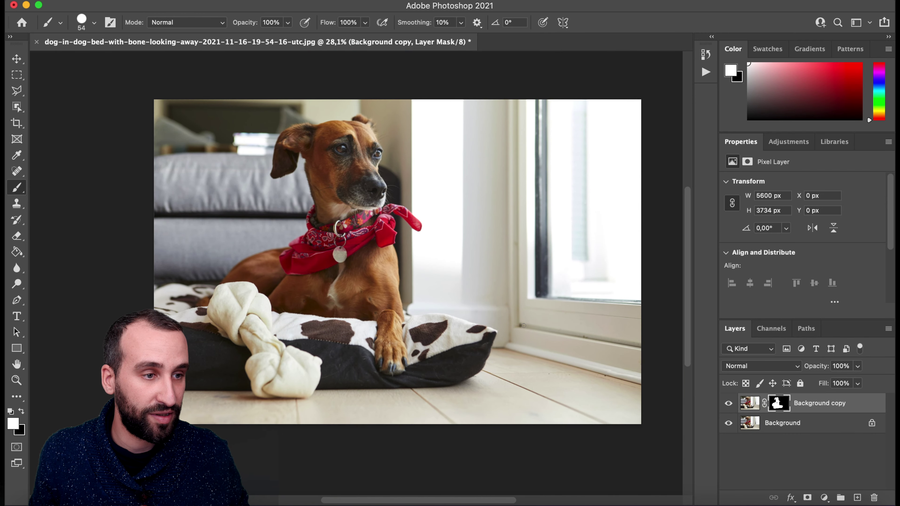
pyautogui.click(728, 424)
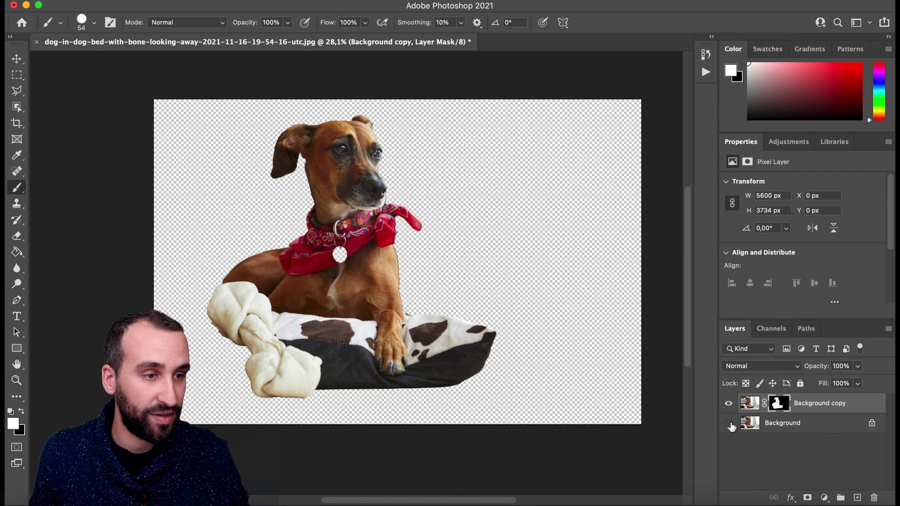
# Step: Select the entire canvas with a rectangular marquee, copy the masked dog merged, and paste it as a new layer
pyautogui.hscroll(2, 59, 165)
pyautogui.click(17, 75)
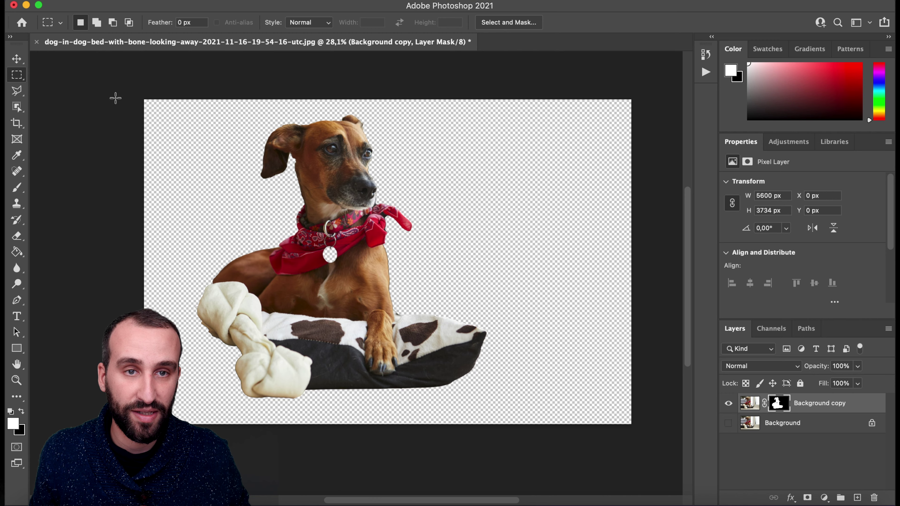
pyautogui.moveTo(144, 100); pyautogui.dragTo(749, 452)
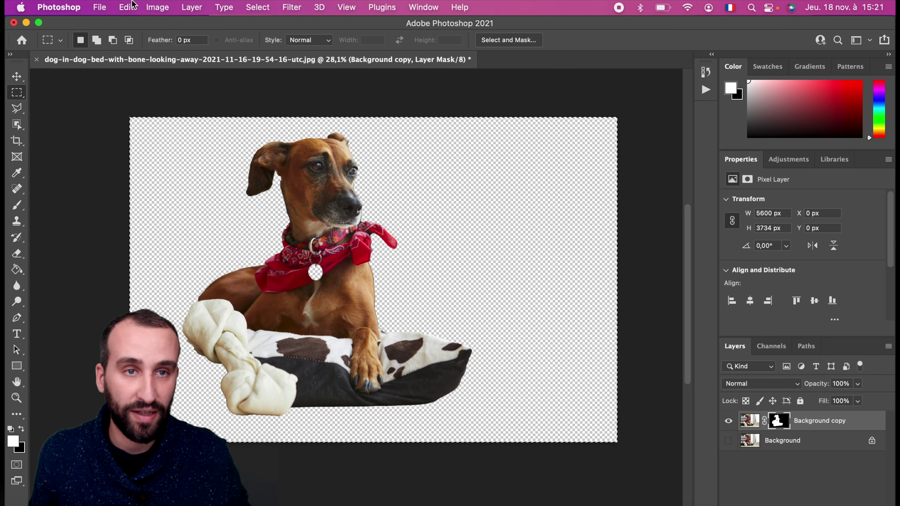
pyautogui.click(133, 3)
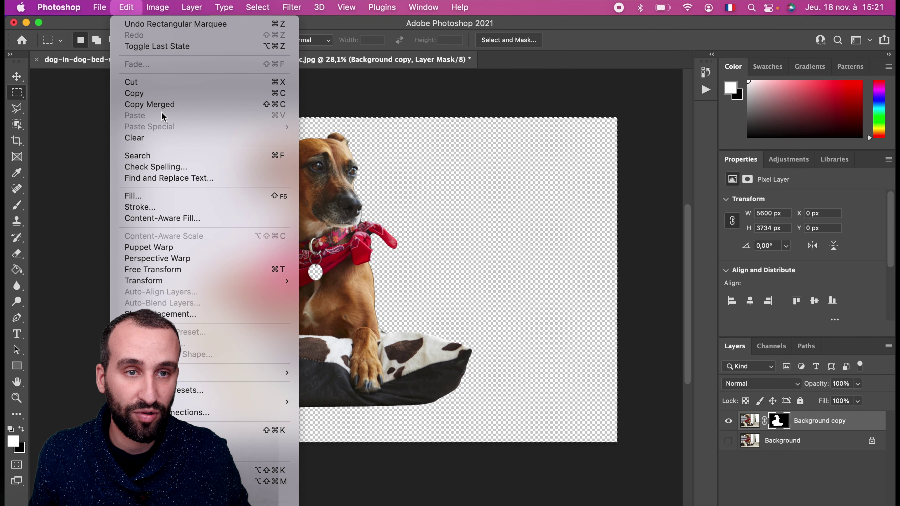
pyautogui.click(161, 105)
pyautogui.click(126, 7)
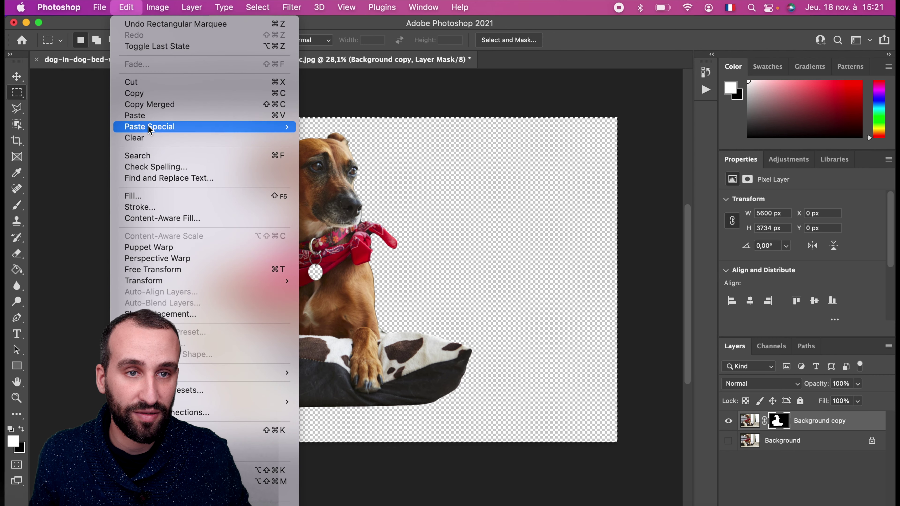
pyautogui.click(153, 113)
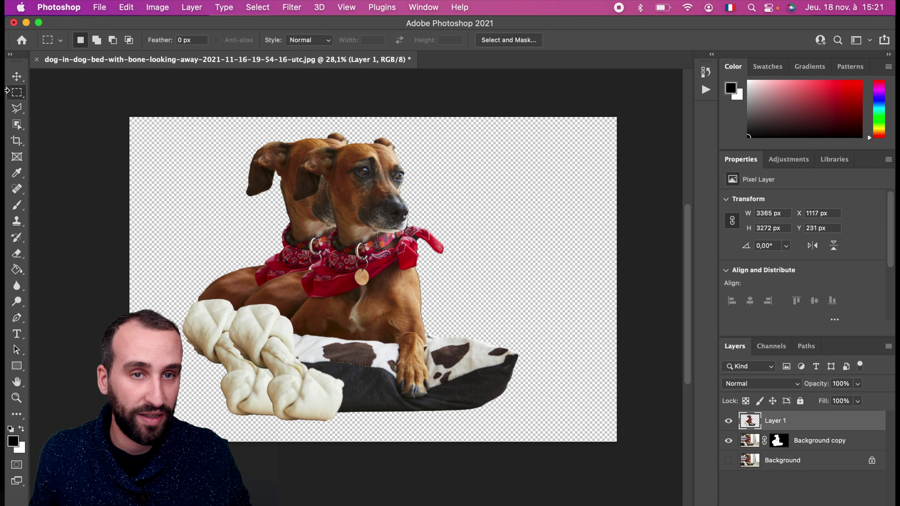
# Step: Show the Background layer and delete the Background copy layer together with its mask
pyautogui.click(13, 81)
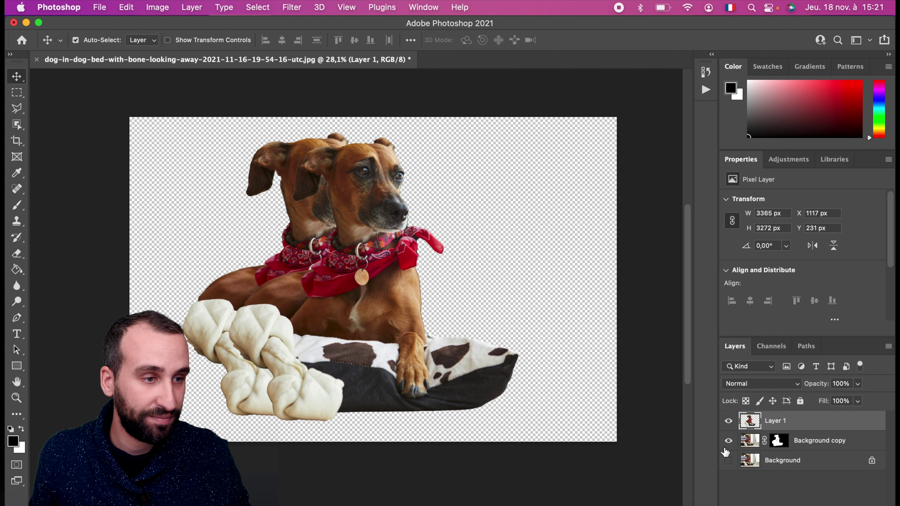
pyautogui.click(729, 461)
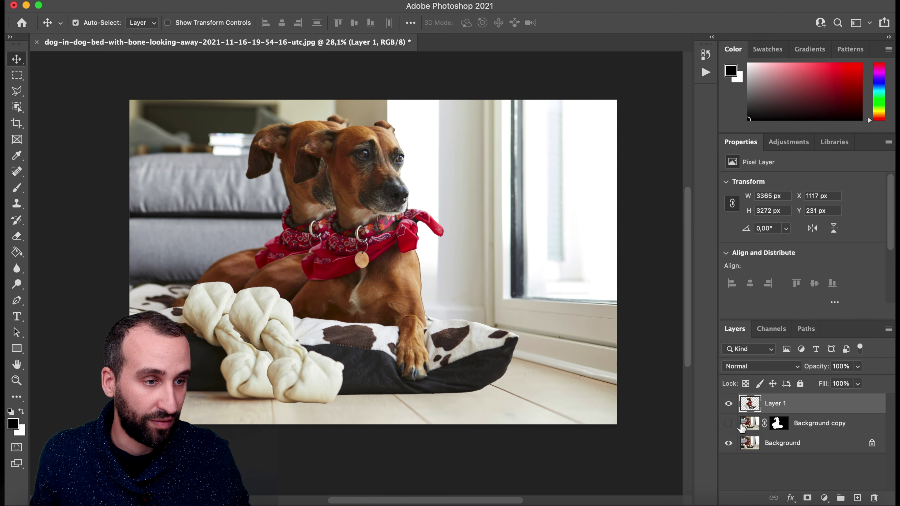
pyautogui.click(764, 441)
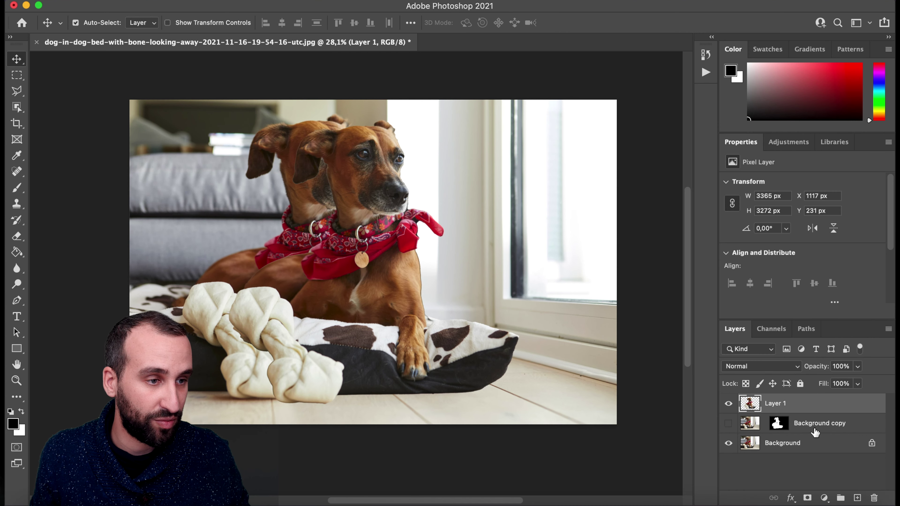
pyautogui.click(814, 430)
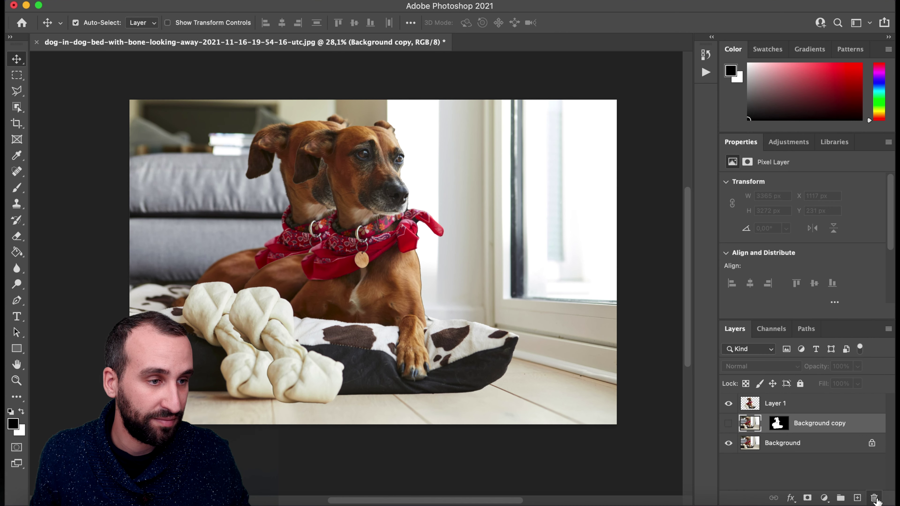
pyautogui.click(875, 498)
pyautogui.click(445, 180)
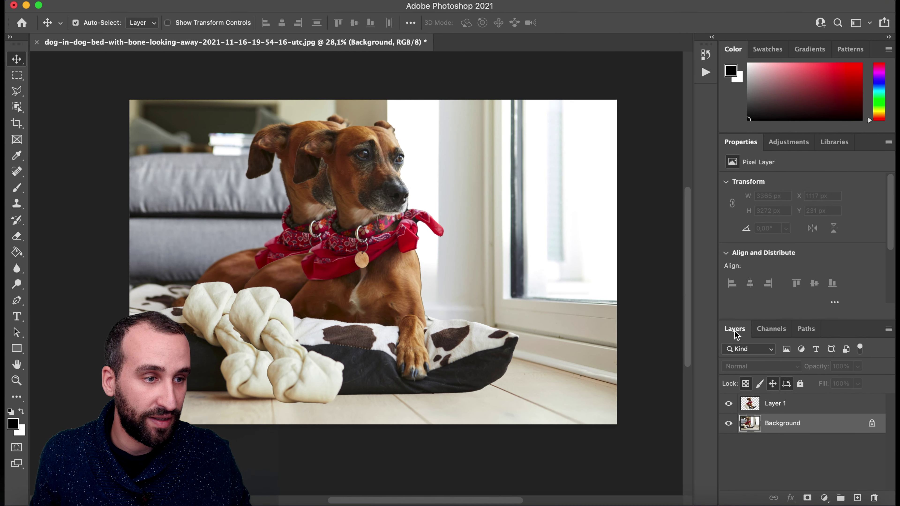
# Step: Move the pasted dog on Layer 1 over the original dog, to about X 579 px, Y 172 px
pyautogui.click(784, 404)
pyautogui.moveTo(395, 268); pyautogui.dragTo(335, 252)
pyautogui.scroll(5, 346, 255)
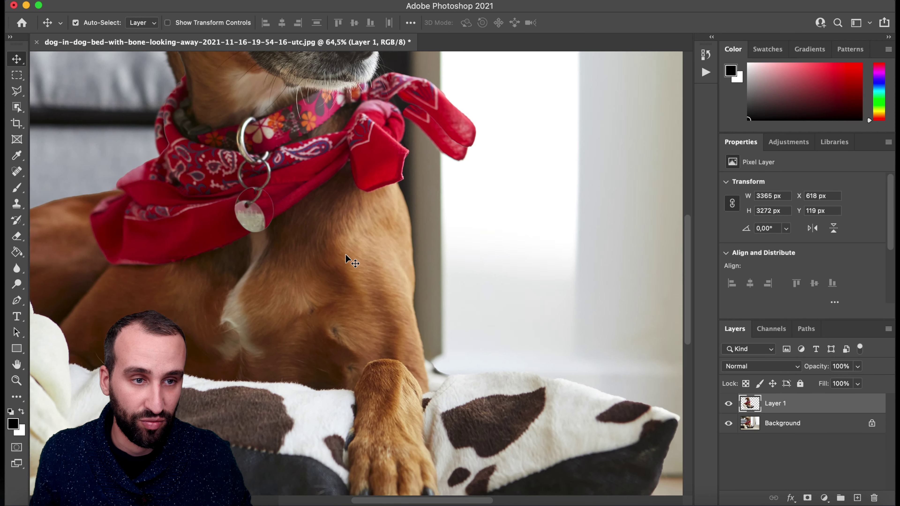
pyautogui.scroll(5, 345, 255)
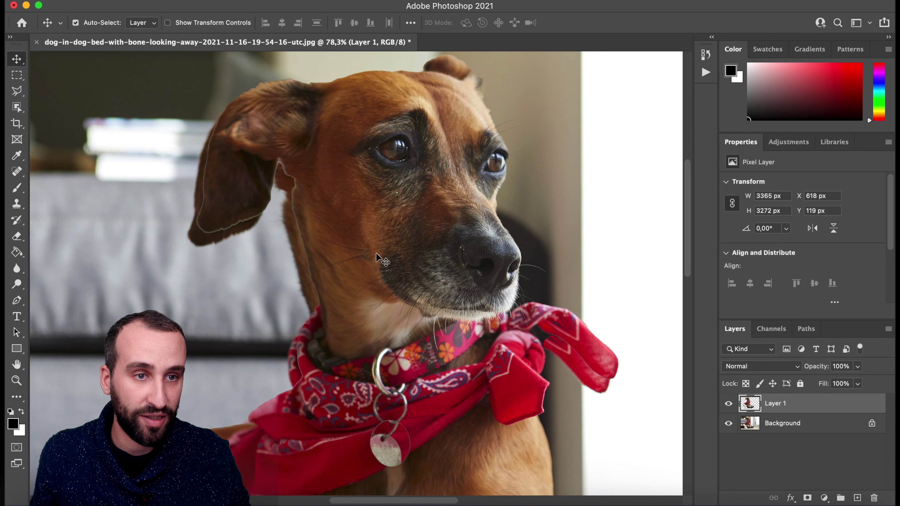
pyautogui.moveTo(375, 253); pyautogui.dragTo(365, 268)
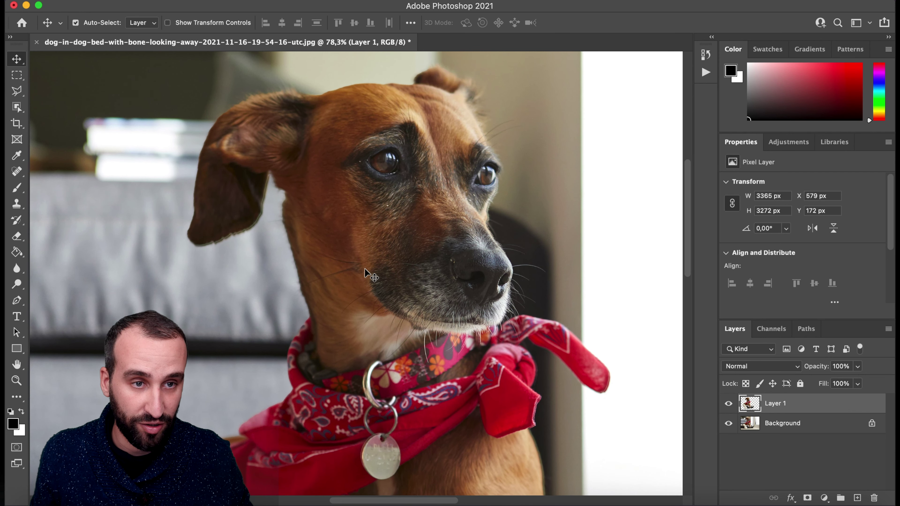
# Step: Nudge Layer 1 by 4 px right and 6 px down to align it exactly with the original dog
pyautogui.press('Down')
pyautogui.press('Down')
pyautogui.press('Down')
pyautogui.press('Down')
pyautogui.press('Down')
pyautogui.press('Right')
pyautogui.press('Right')
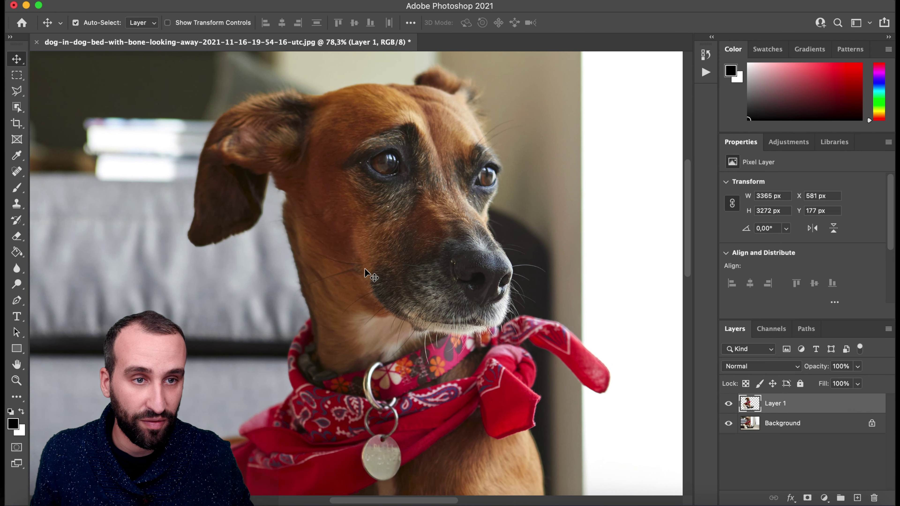
pyautogui.press('Right')
pyautogui.press('Right')
pyautogui.press('Down')
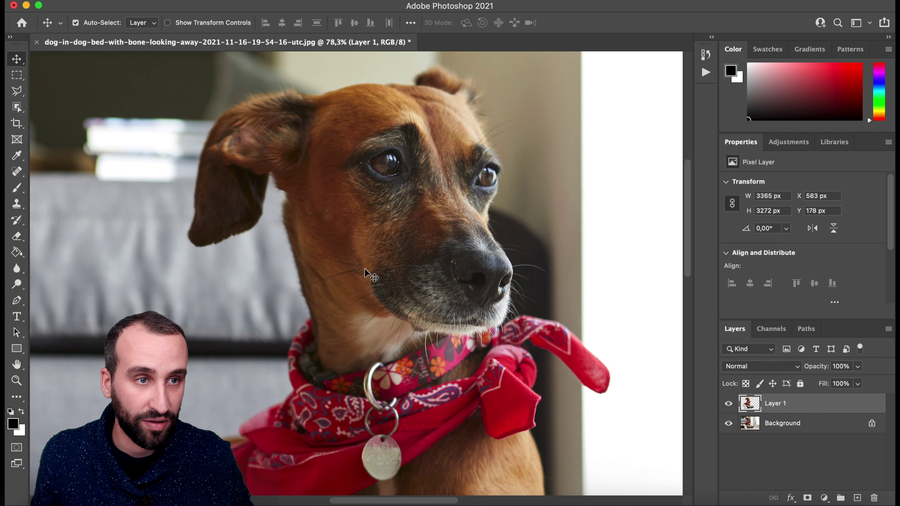
# Step: Check the dog's alignment by hiding and showing Layer 1, and convert Layer 1 to a smart object
pyautogui.scroll(-5, 365, 269)
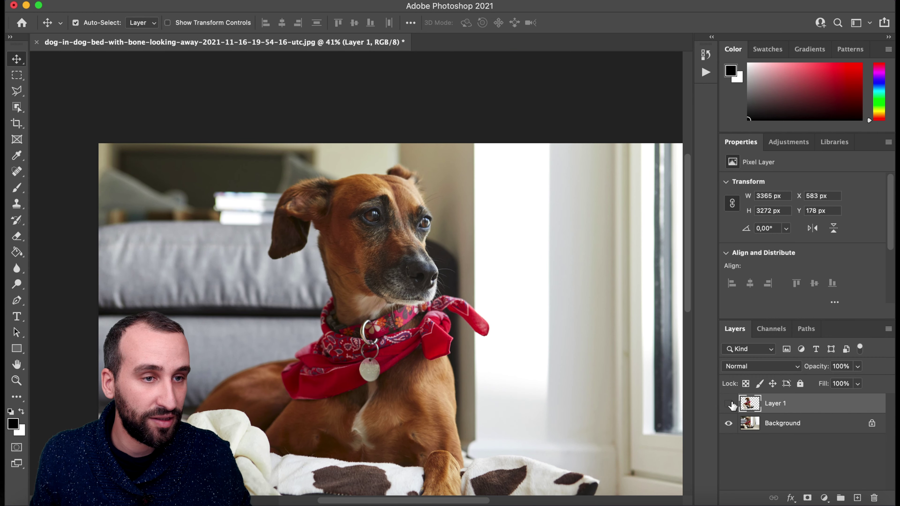
pyautogui.click(729, 404)
pyautogui.click(728, 403)
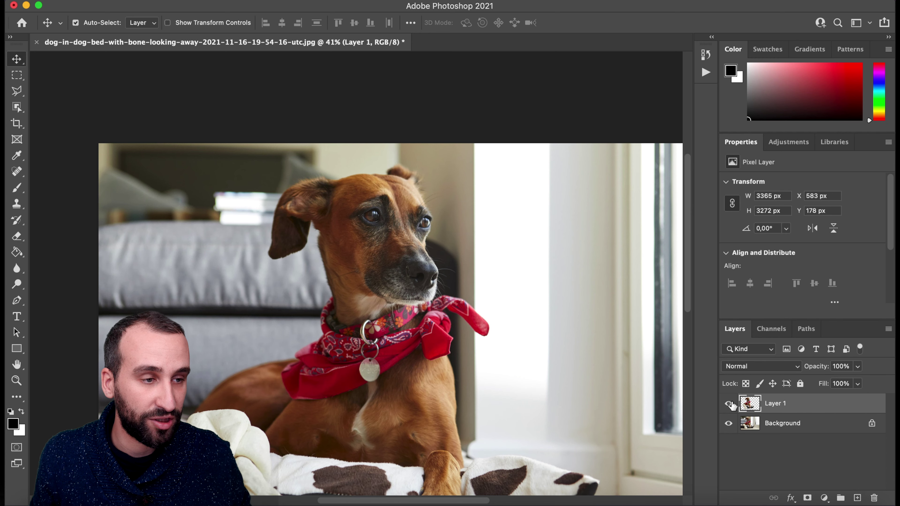
pyautogui.rightClick(837, 414)
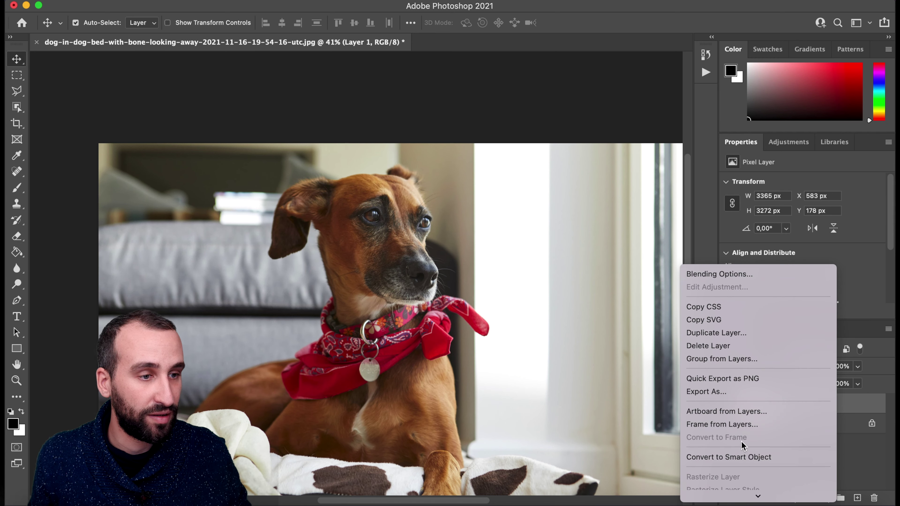
pyautogui.click(739, 457)
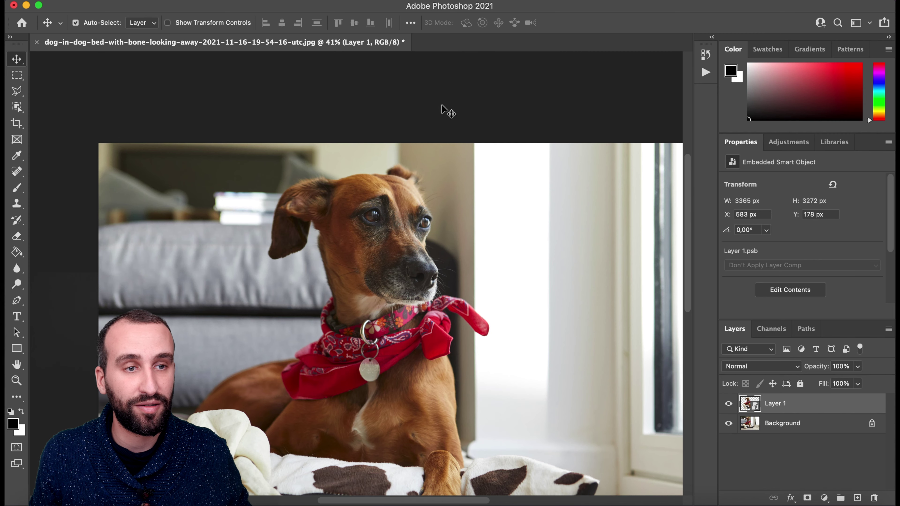
# Step: Play the Blue-Pink action from the Hologram 3 [by Sko4] set on the Layer 1 smart object
pyautogui.scroll(-3, 425, 191)
pyautogui.hscroll(3, 425, 192)
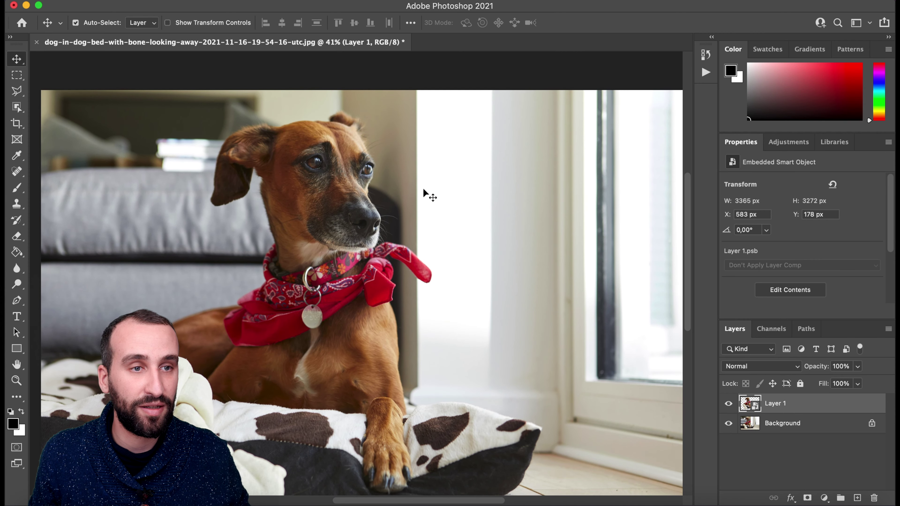
pyautogui.scroll(-2, 425, 193)
pyautogui.hscroll(-1, 424, 192)
pyautogui.click(439, 5)
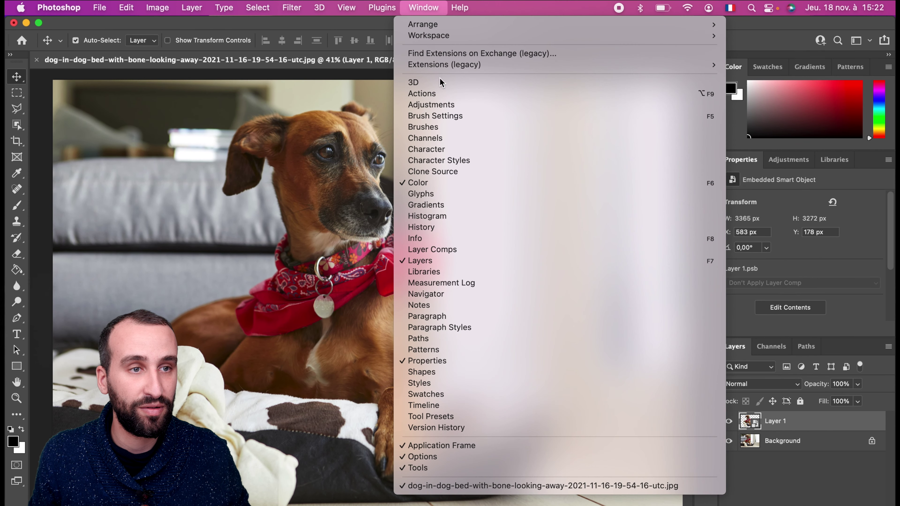
pyautogui.click(440, 93)
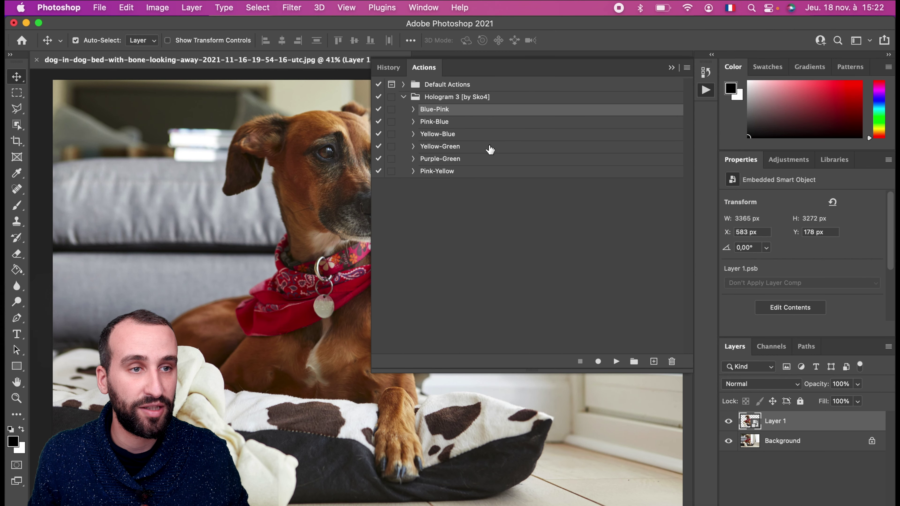
pyautogui.click(469, 135)
pyautogui.click(472, 160)
pyautogui.click(465, 110)
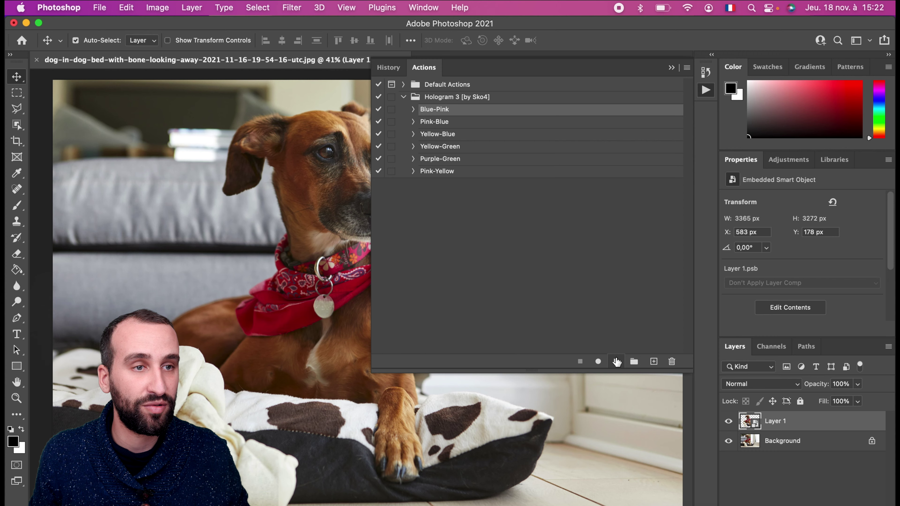
pyautogui.click(616, 362)
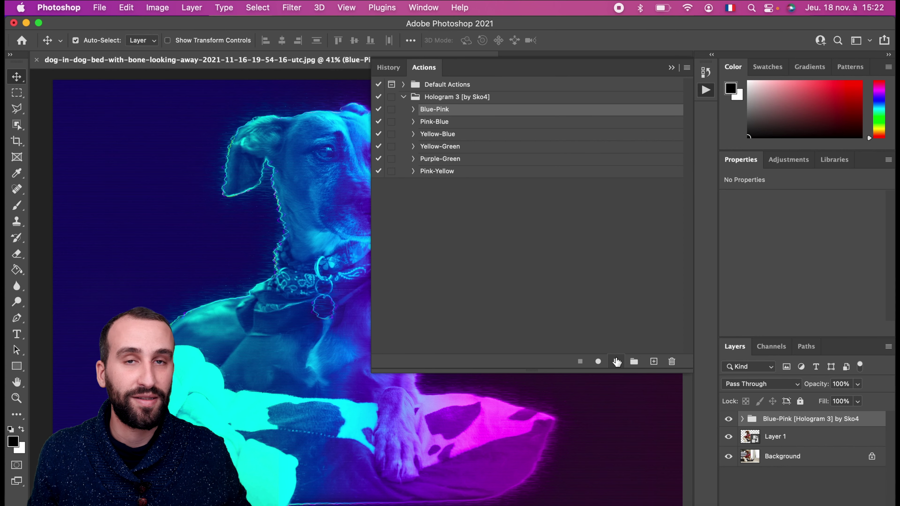
pyautogui.click(672, 68)
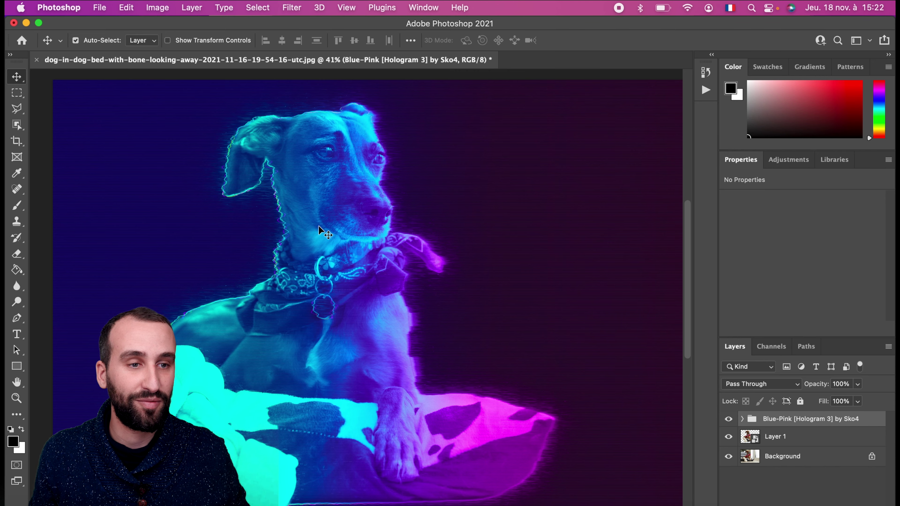
# Step: Examine the hologram effect up close on the dog's muzzle, head, bandana, paw and cushion, and in the overall image
pyautogui.scroll(4, 324, 233)
pyautogui.scroll(4, 324, 233)
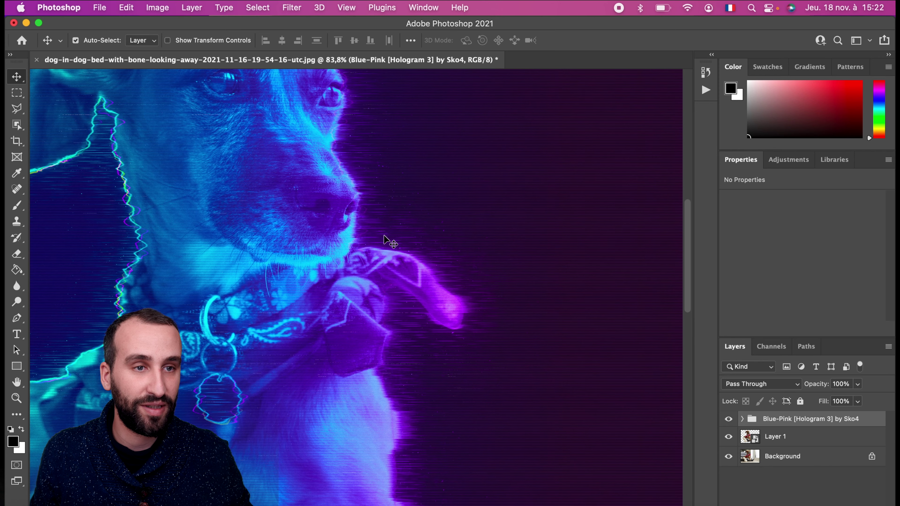
pyautogui.scroll(4, 384, 235)
pyautogui.scroll(5, 384, 236)
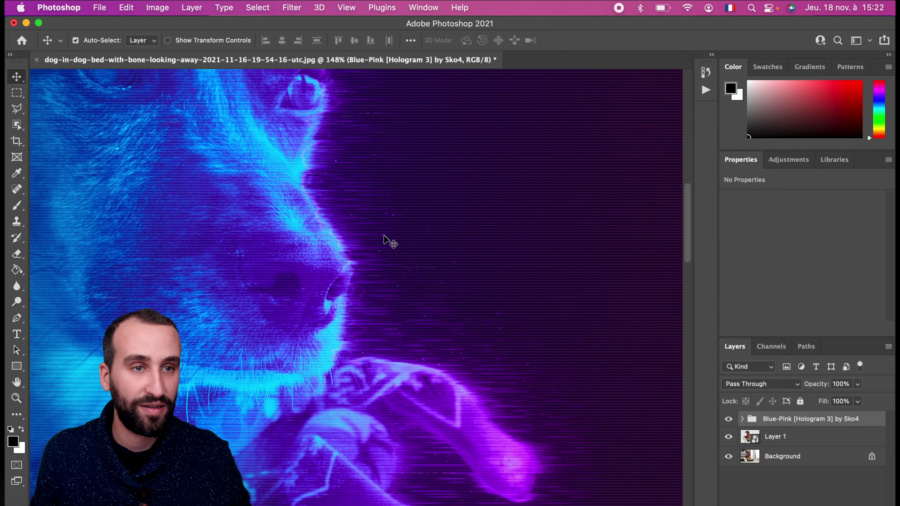
pyautogui.scroll(8, 384, 236)
pyautogui.hscroll(-10, 384, 235)
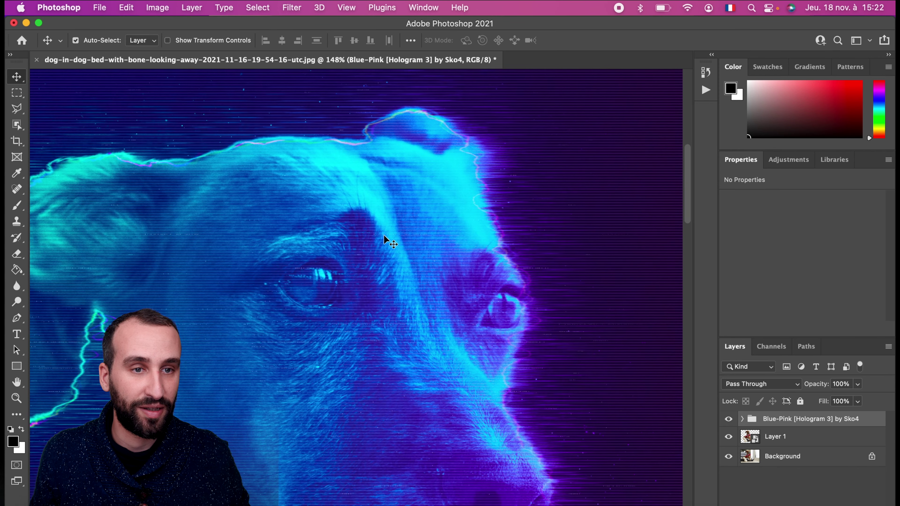
pyautogui.hscroll(-6, 384, 235)
pyautogui.scroll(-15, 384, 236)
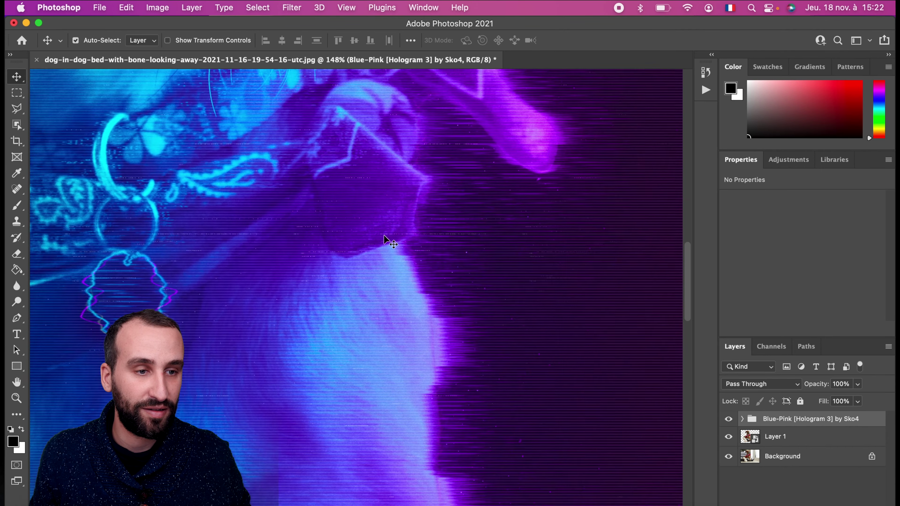
pyautogui.scroll(-15, 384, 235)
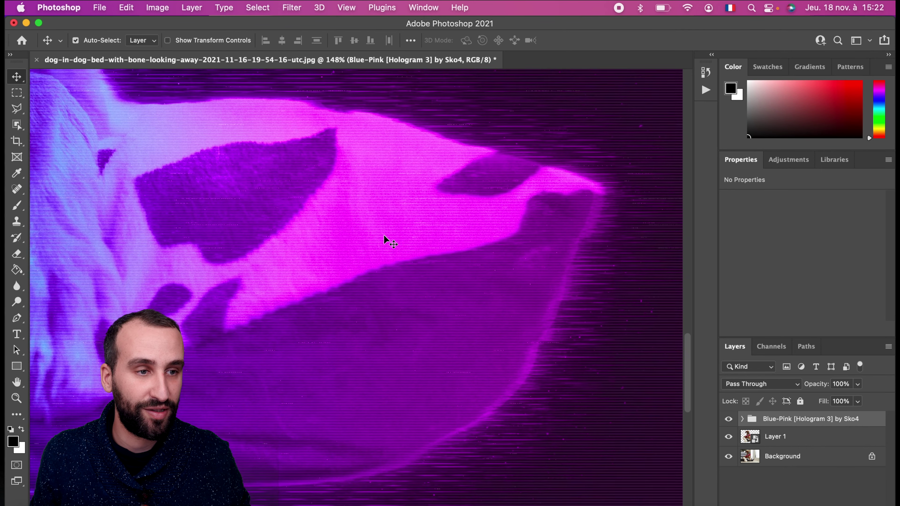
pyautogui.hscroll(-3, 384, 236)
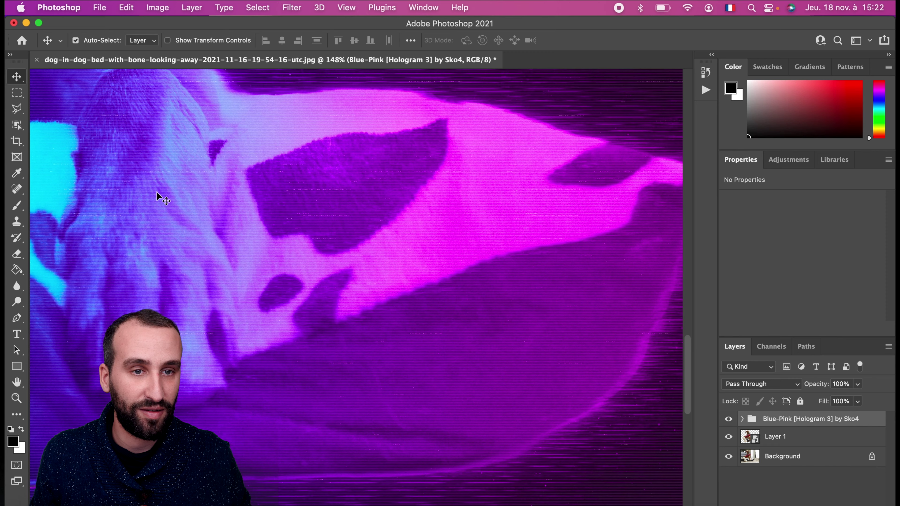
pyautogui.scroll(10, 156, 193)
pyautogui.hscroll(-6, 156, 193)
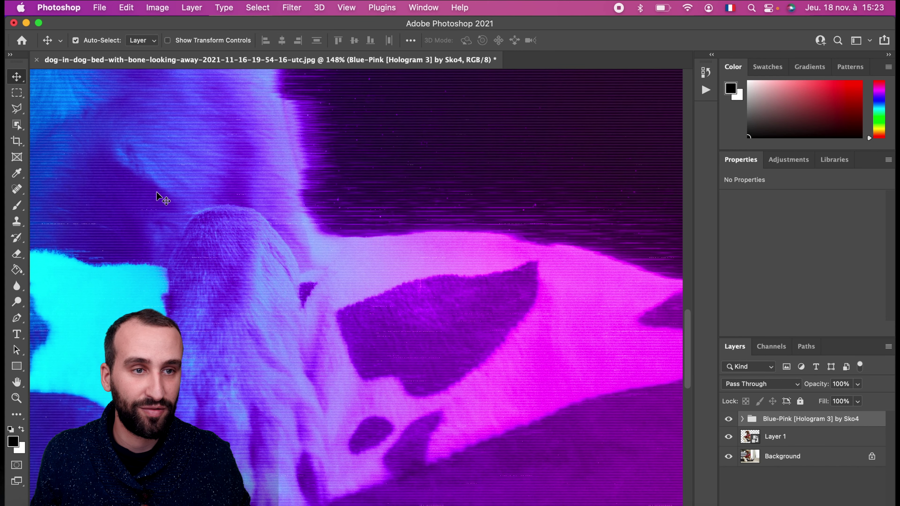
pyautogui.scroll(-3, 156, 192)
pyautogui.scroll(-3, 157, 192)
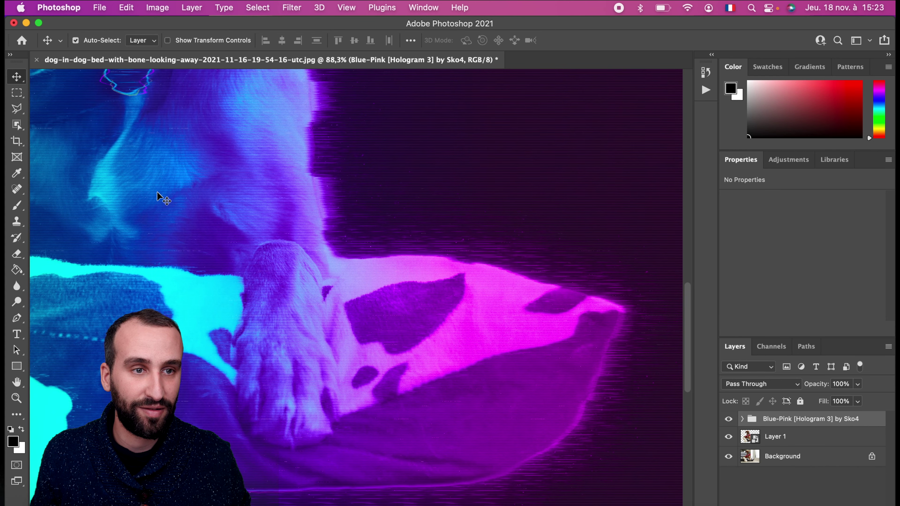
pyautogui.scroll(5, 157, 192)
pyautogui.scroll(-1, 157, 192)
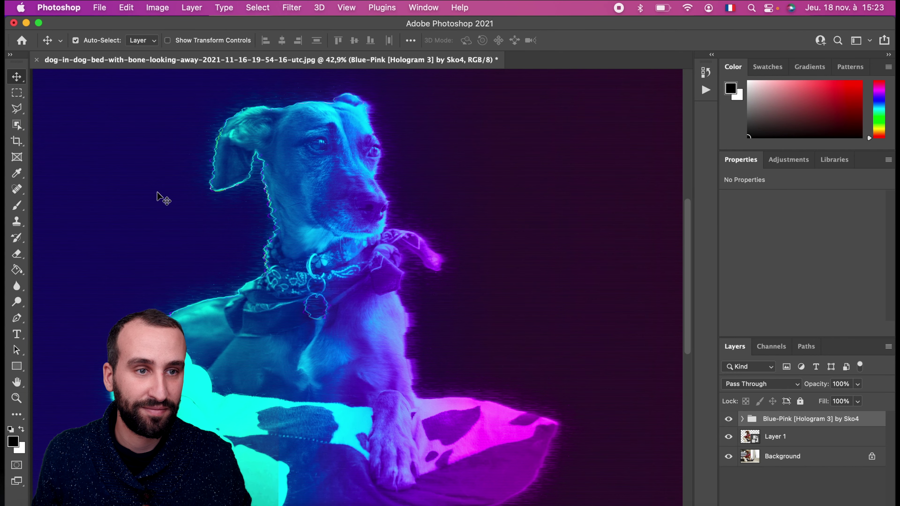